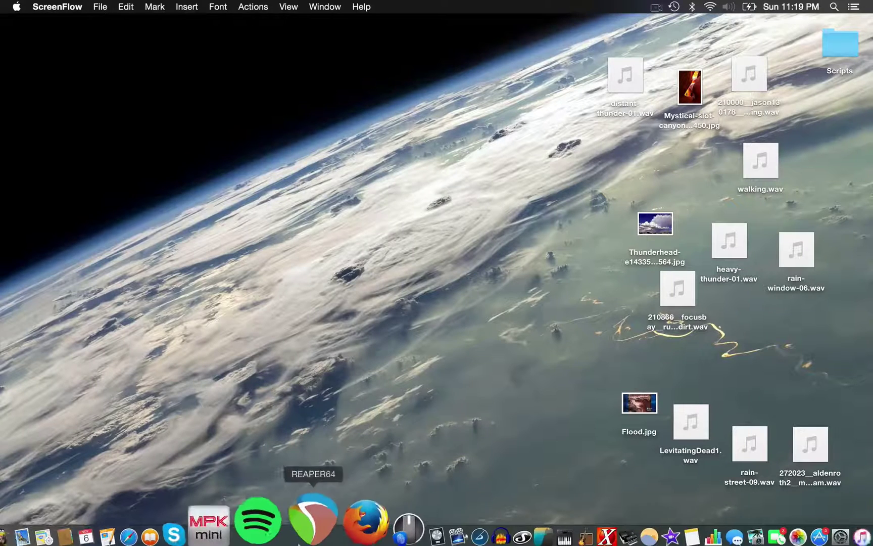
- Launch REAPER, dismiss the project-open error, and position its window beside the desktop files
left_click(306, 539)
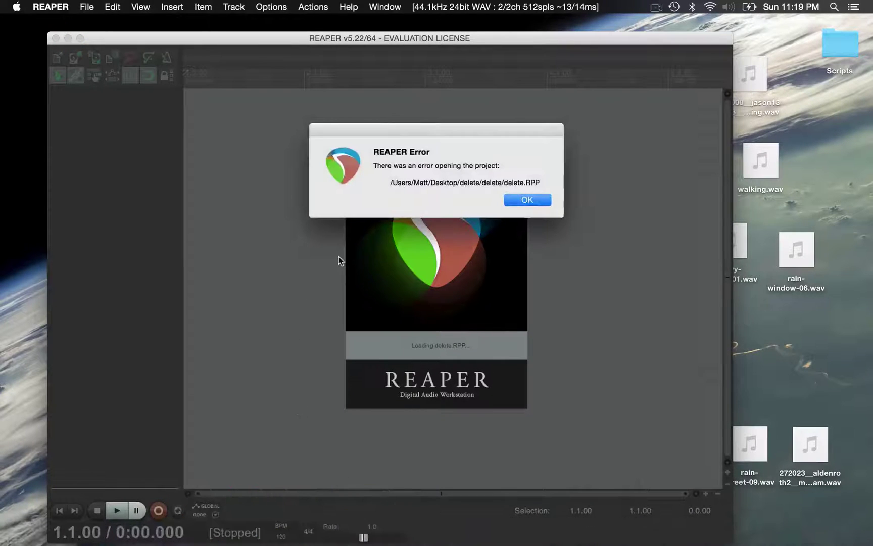
left_click(526, 200)
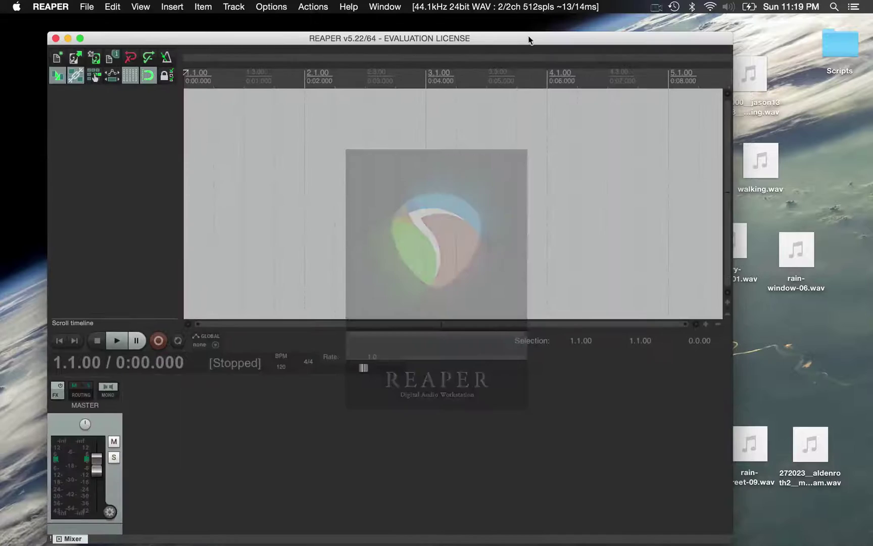
left_click_drag(528, 35, 414, 16)
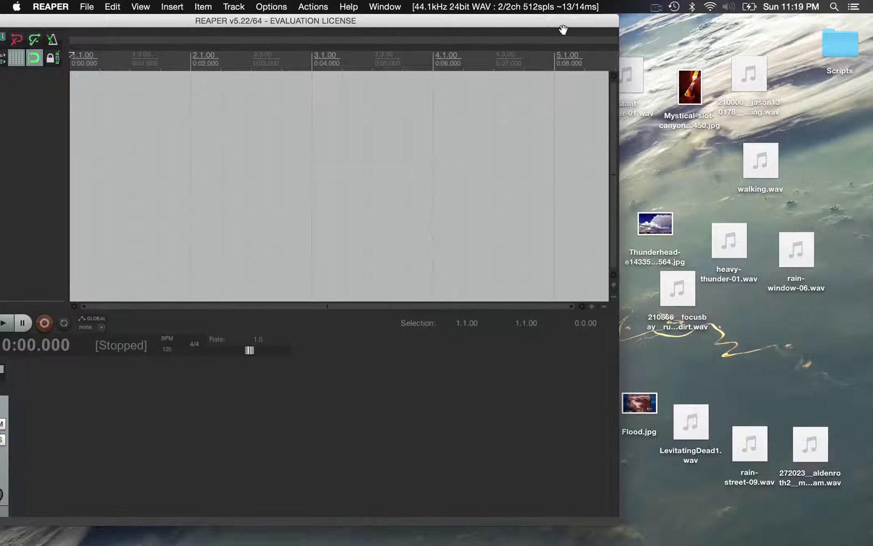
left_click_drag(485, 23, 455, 40)
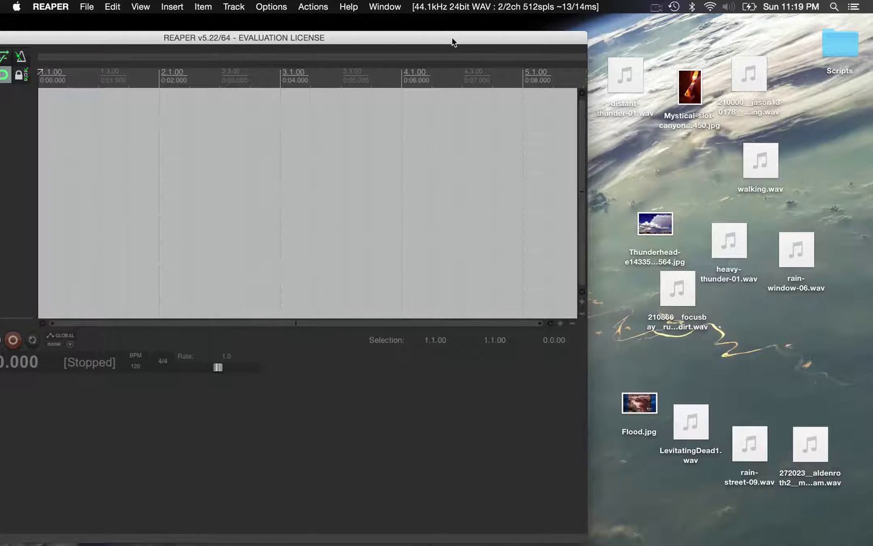
left_click_drag(453, 39, 610, 39)
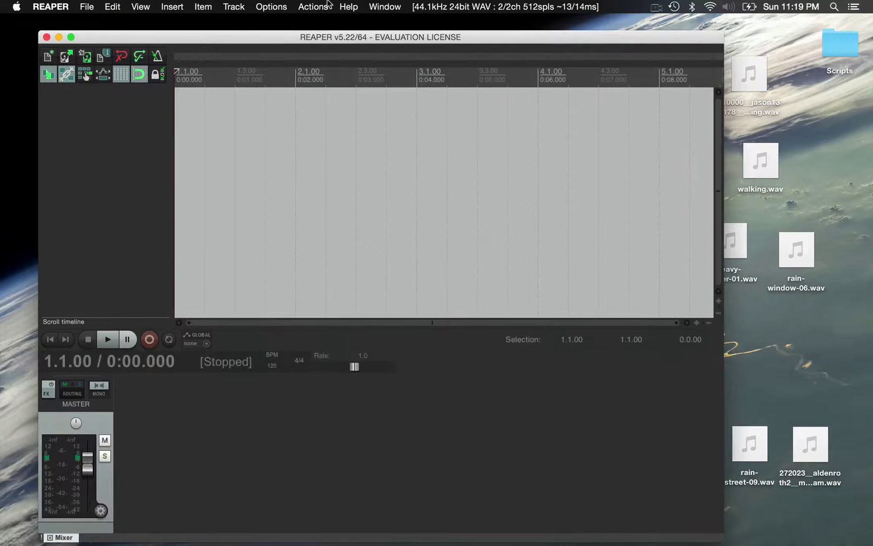
- Save the empty project as 'Delete' on the Desktop, in its own subdirectory with media copied
left_click(85, 7)
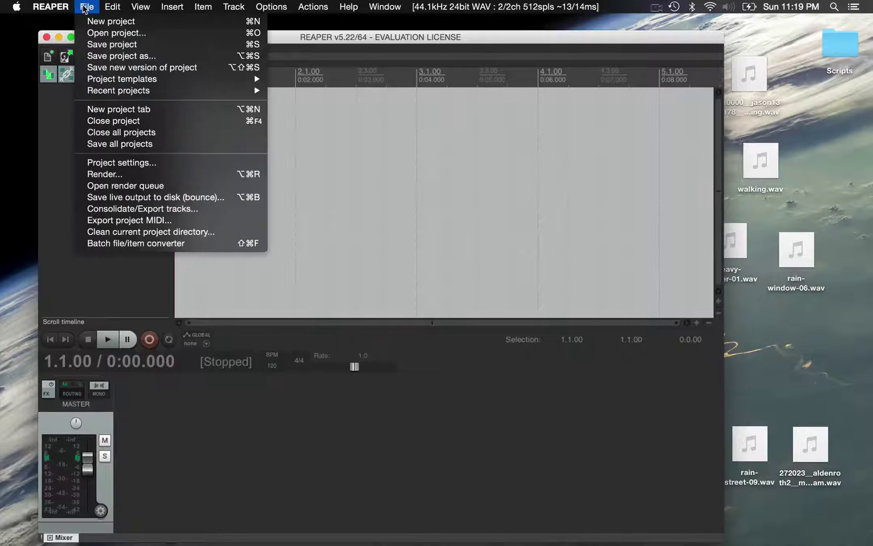
left_click(118, 57)
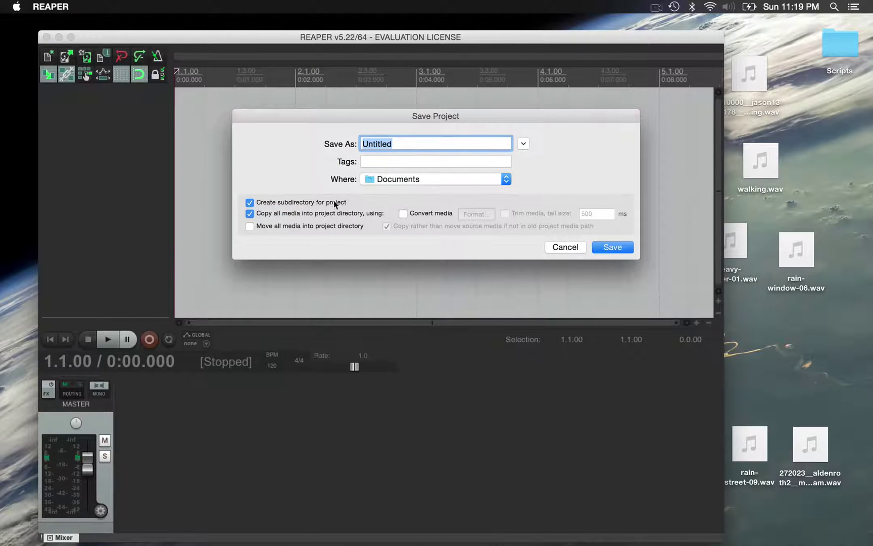
left_click(395, 181)
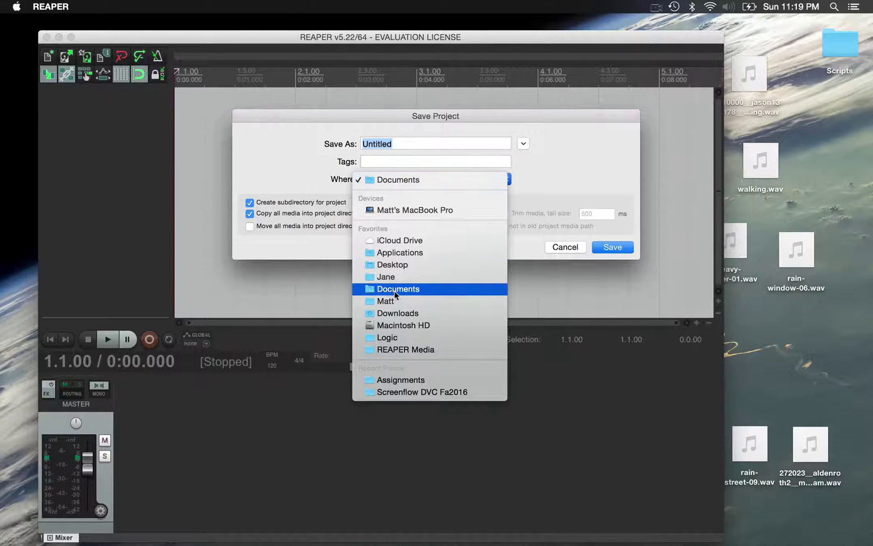
left_click(403, 263)
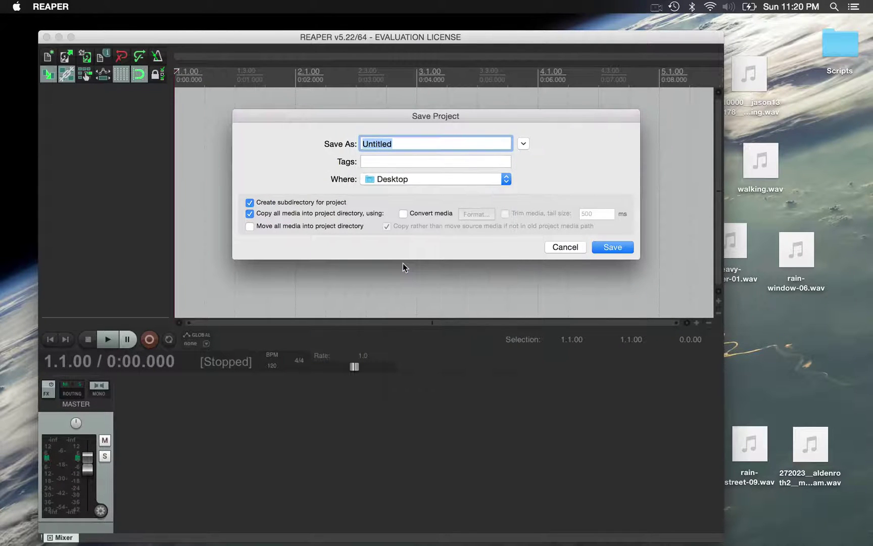
type("Delete")
mouse_move(746, 162)
left_click(620, 248)
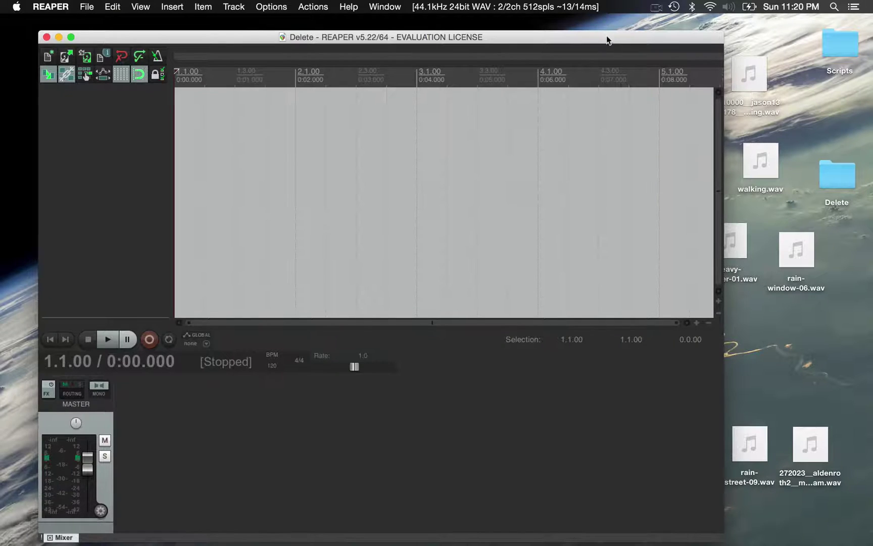
left_click_drag(606, 39, 462, 65)
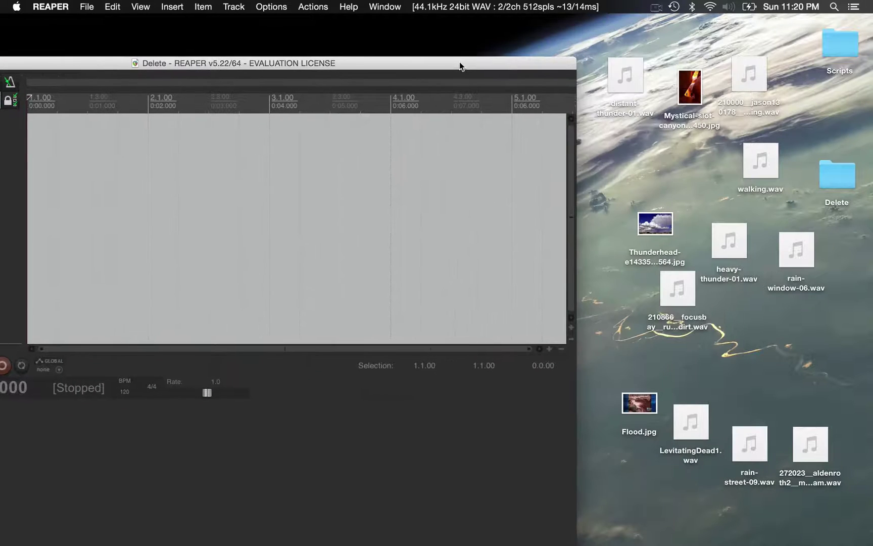
double_click(842, 175)
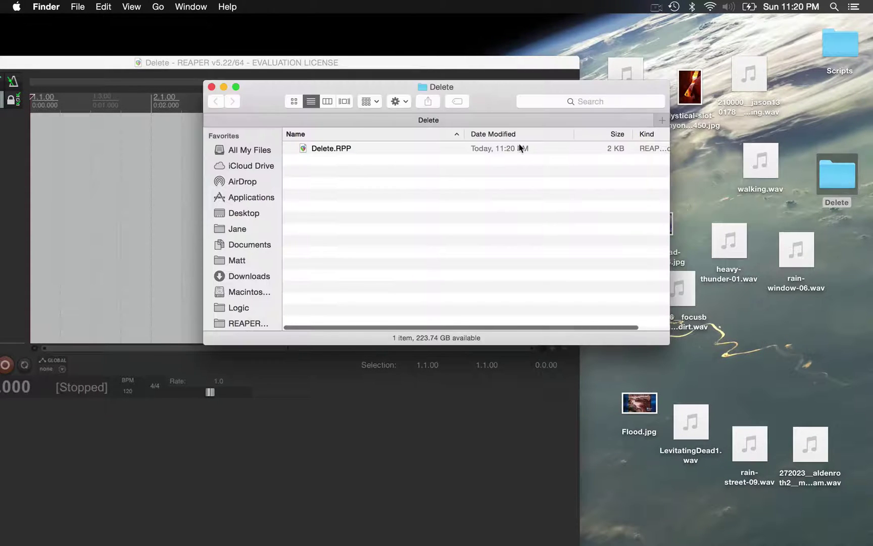
left_click(211, 87)
left_click_drag(247, 65, 321, 50)
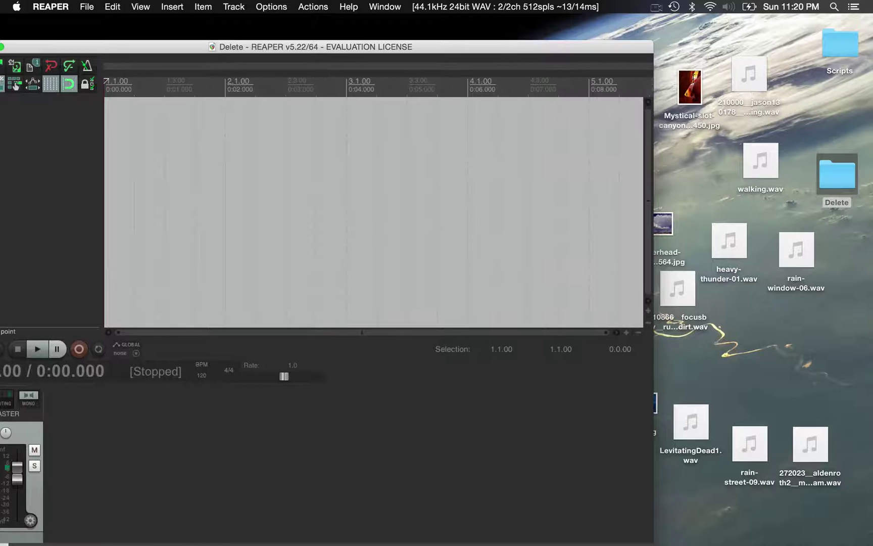
- Place the Mystical-slot-canyon image on a new track near the start, with grid snapping off
left_click_drag(690, 87, 136, 112)
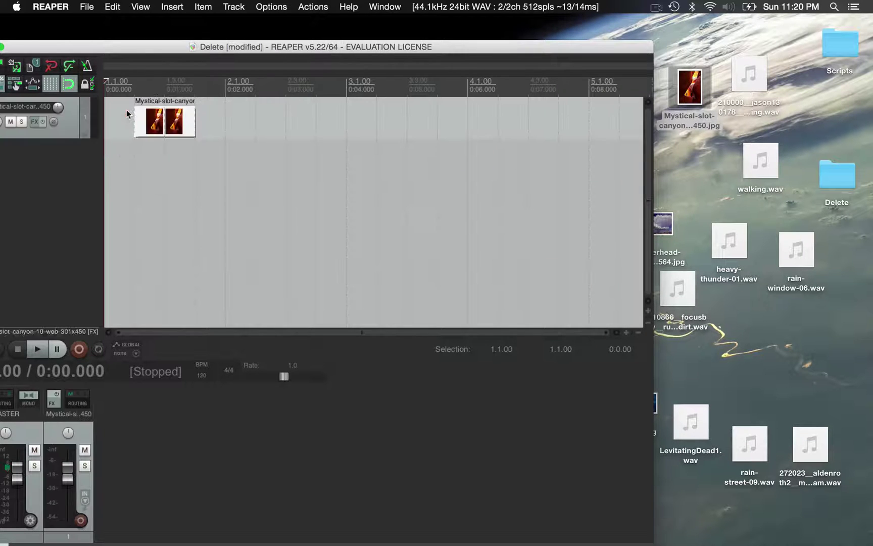
left_click_drag(236, 44, 295, 24)
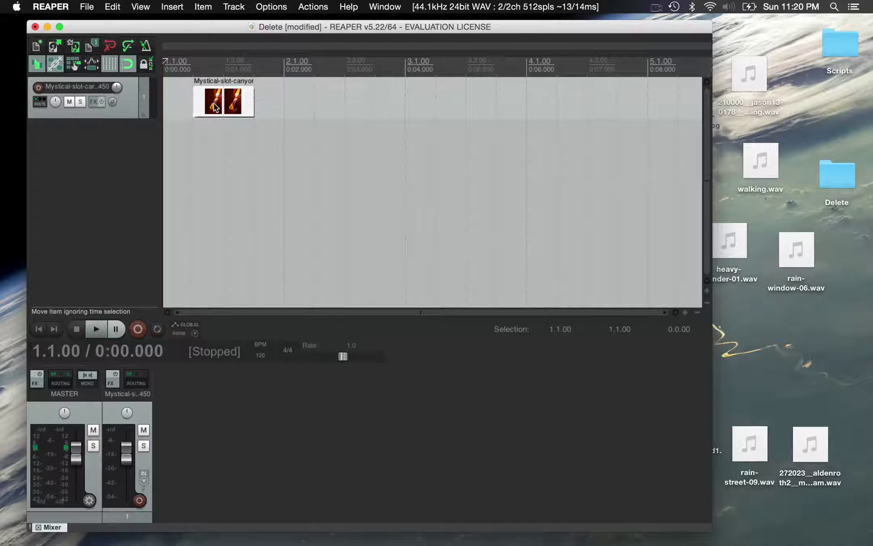
left_click(129, 64)
left_click_drag(214, 114, 182, 112)
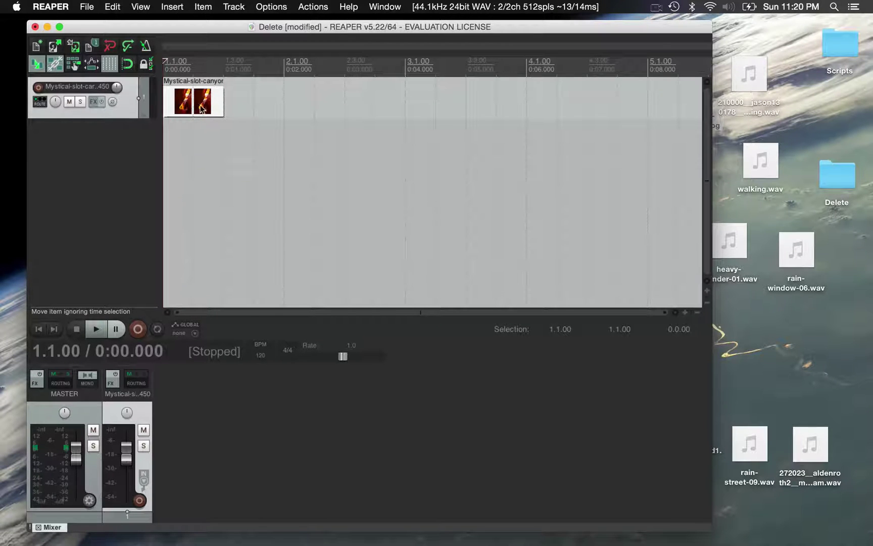
- Show the Video Window preview and stretch the canyon item to about 5 seconds
left_click(140, 7)
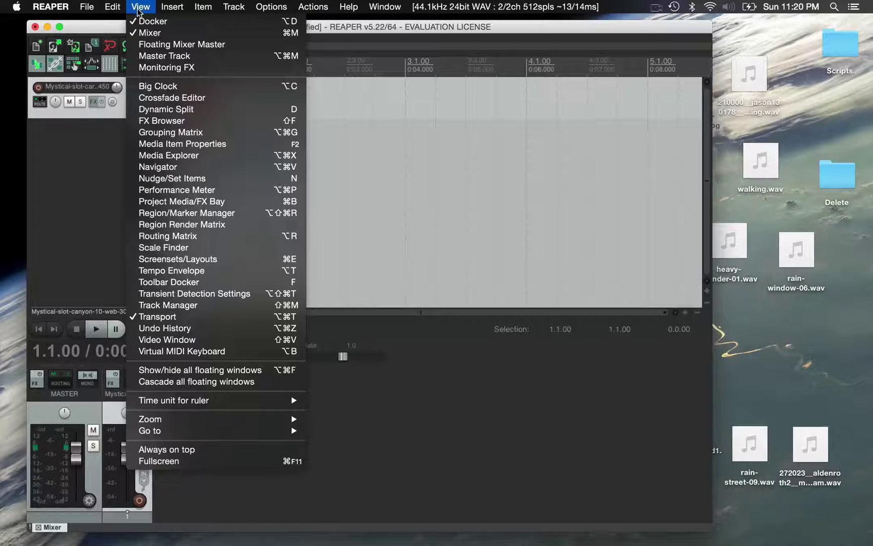
left_click(183, 340)
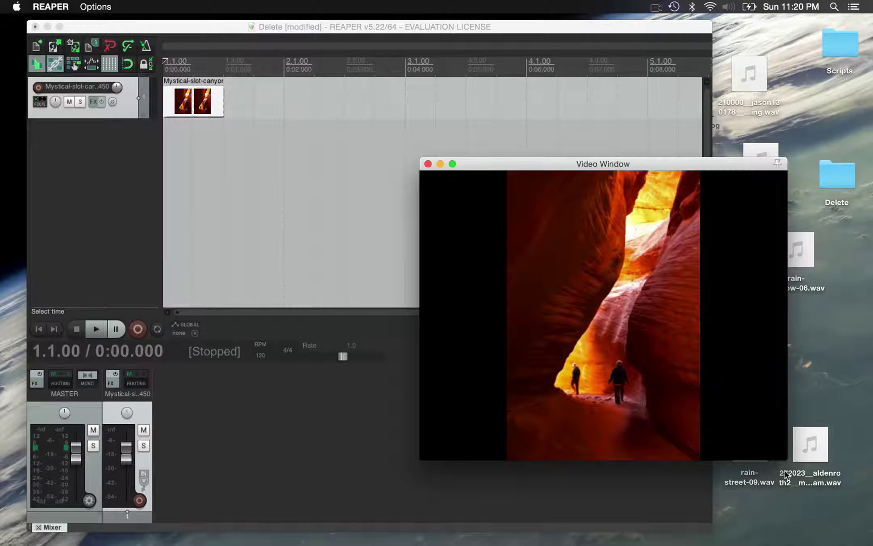
left_click_drag(784, 458, 777, 484)
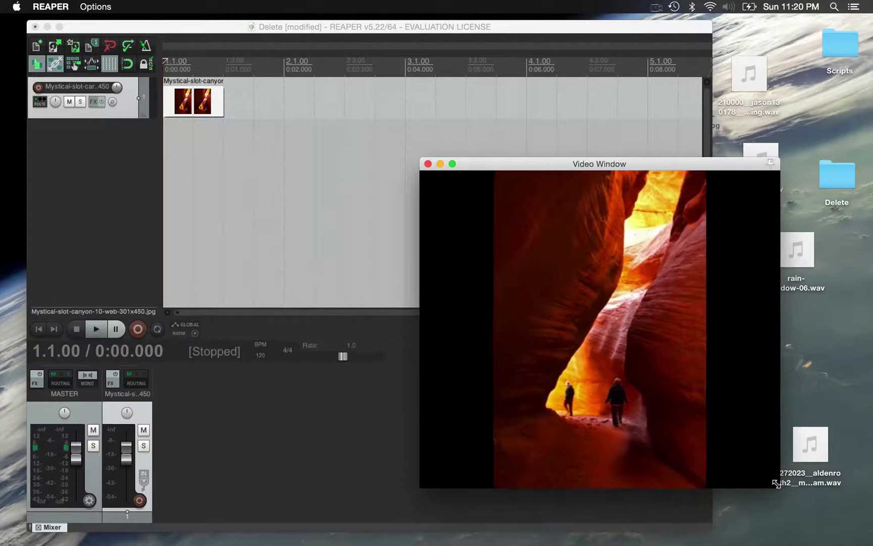
left_click_drag(501, 167, 418, 254)
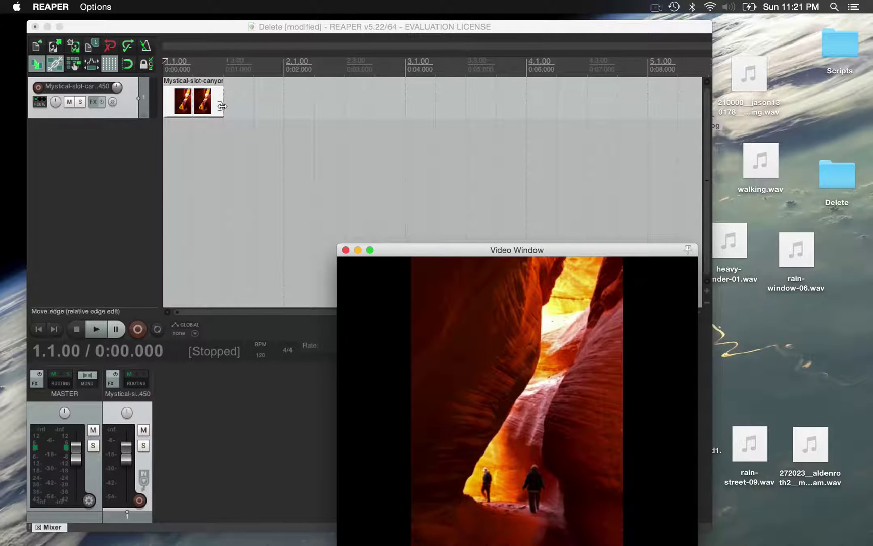
left_click_drag(222, 105, 483, 125)
mouse_move(348, 106)
left_mouse_down()
mouse_move(403, 108)
mouse_move(334, 113)
left_mouse_up()
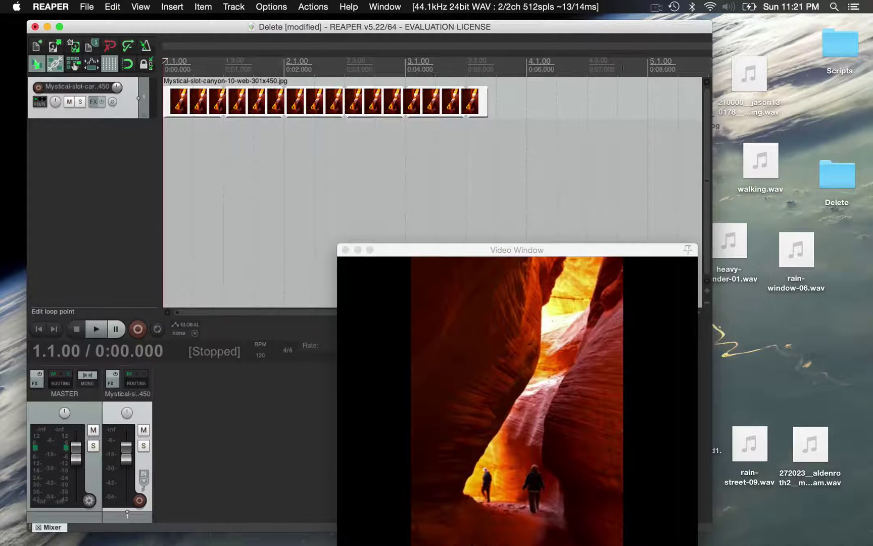
- Add the Thunderhead image after the canyon item and set the play position to 0:08.540
left_click_drag(608, 31, 545, 31)
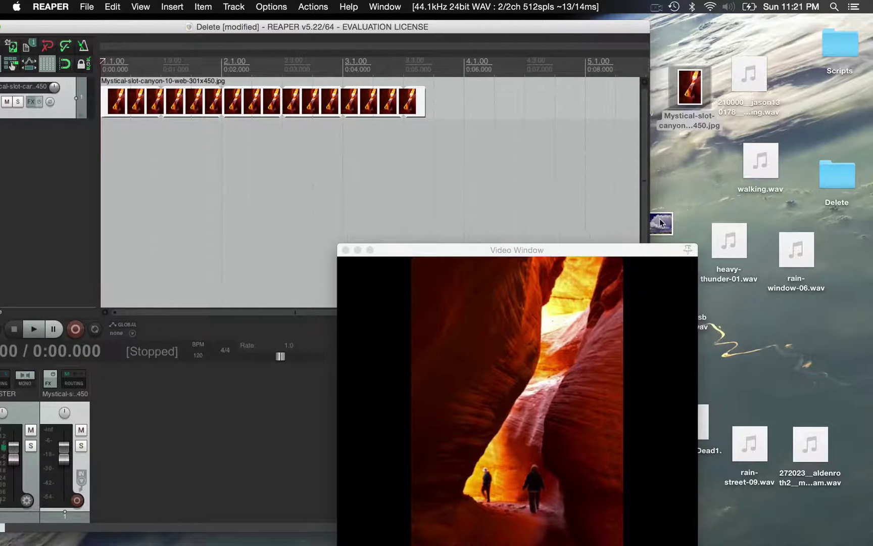
left_click_drag(661, 223, 632, 126)
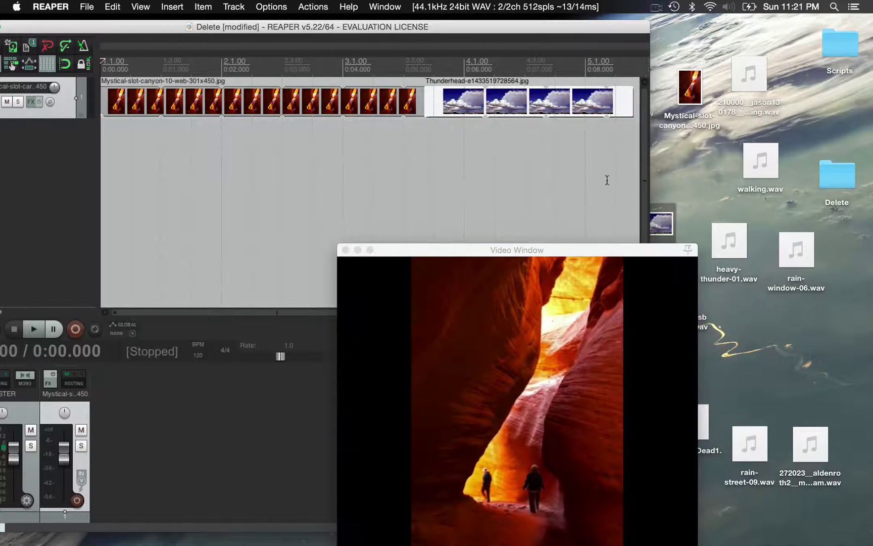
left_click(616, 215)
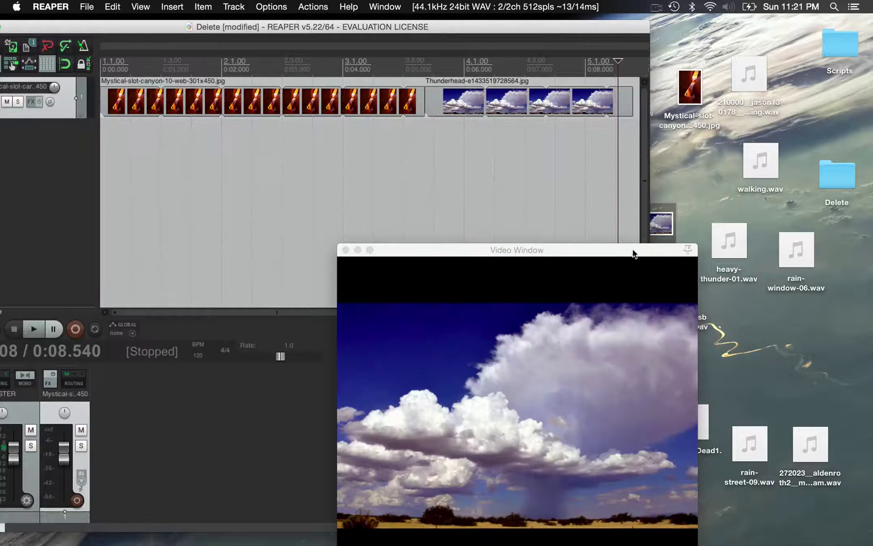
left_click_drag(635, 251, 623, 234)
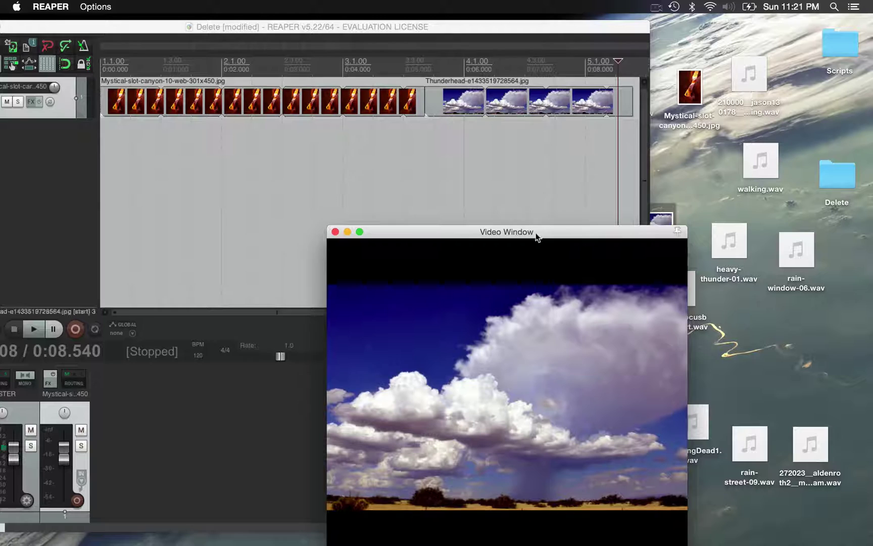
left_click_drag(536, 233, 442, 228)
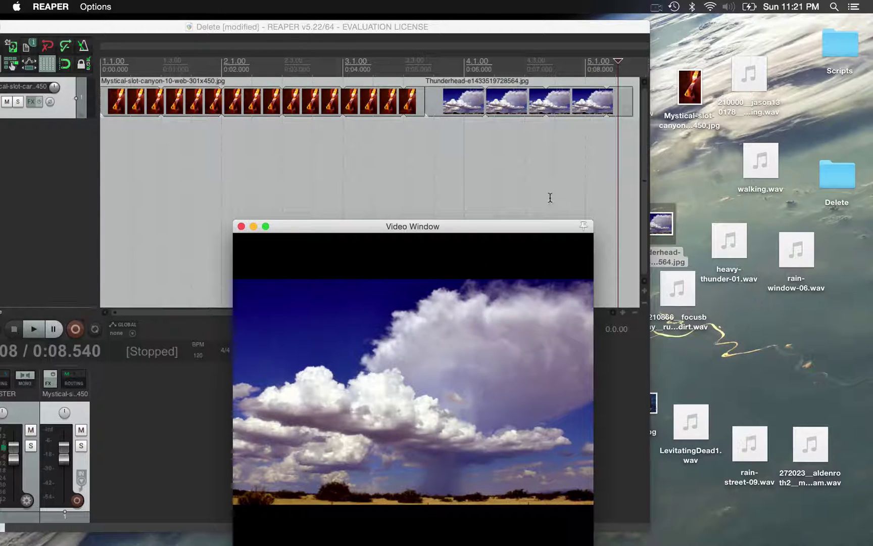
- Add Flood.jpg to the track and trim its start to around 0:08.5
scroll(550, 198, "right", 5)
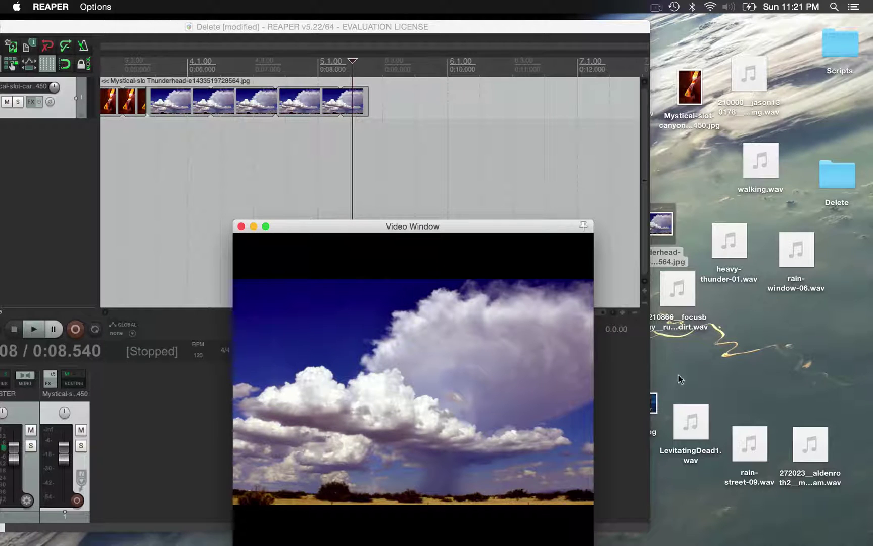
left_click_drag(655, 402, 619, 108)
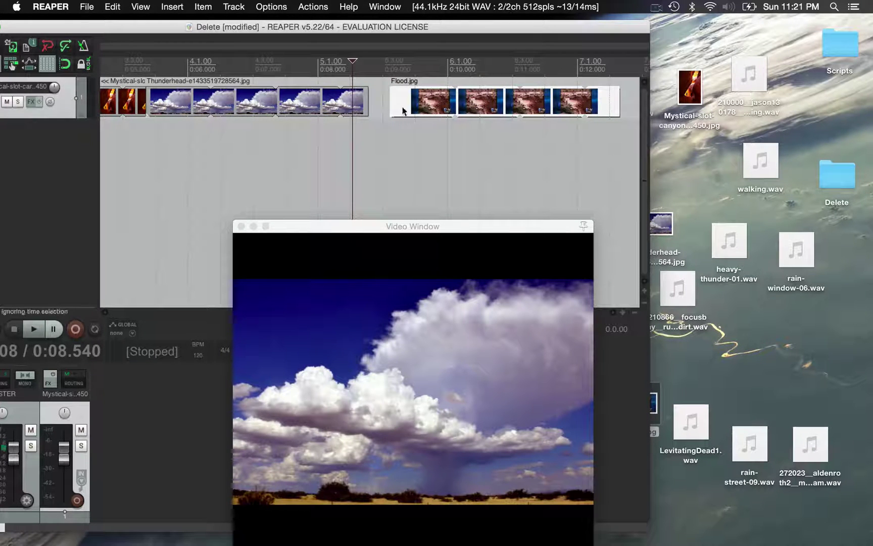
left_click_drag(392, 108, 370, 108)
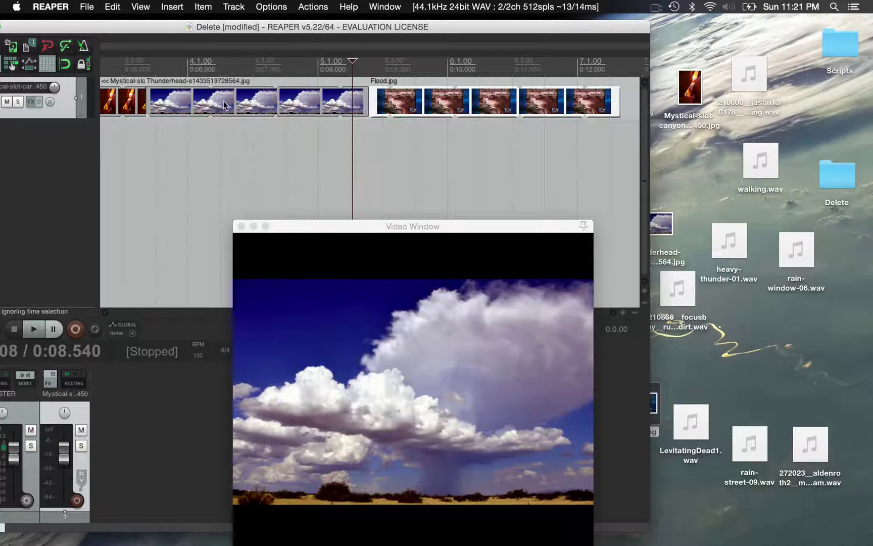
- Play the canyon, Thunderhead and Flood slideshow from 0:00, then stop playback
scroll(245, 108, "right", 3)
scroll(245, 109, "right", 15)
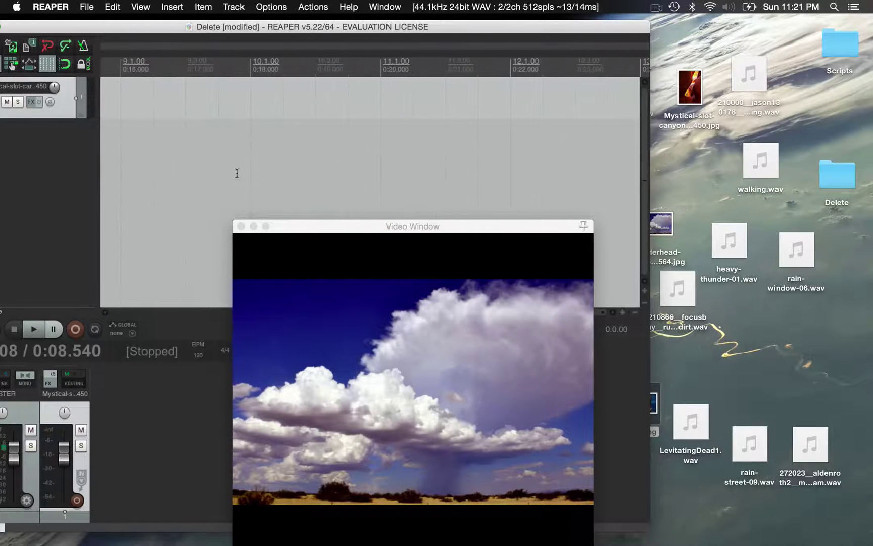
left_click_drag(344, 226, 537, 178)
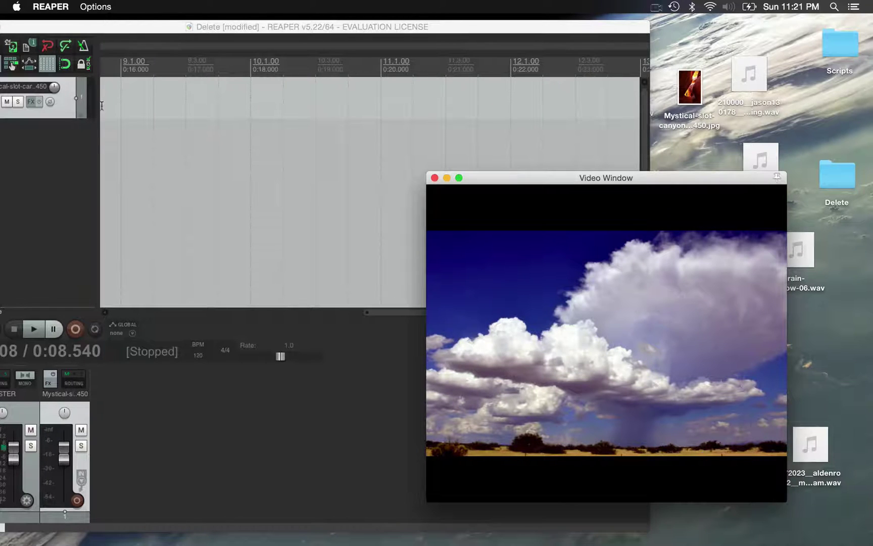
left_click_drag(175, 26, 230, 17)
left_click(31, 323)
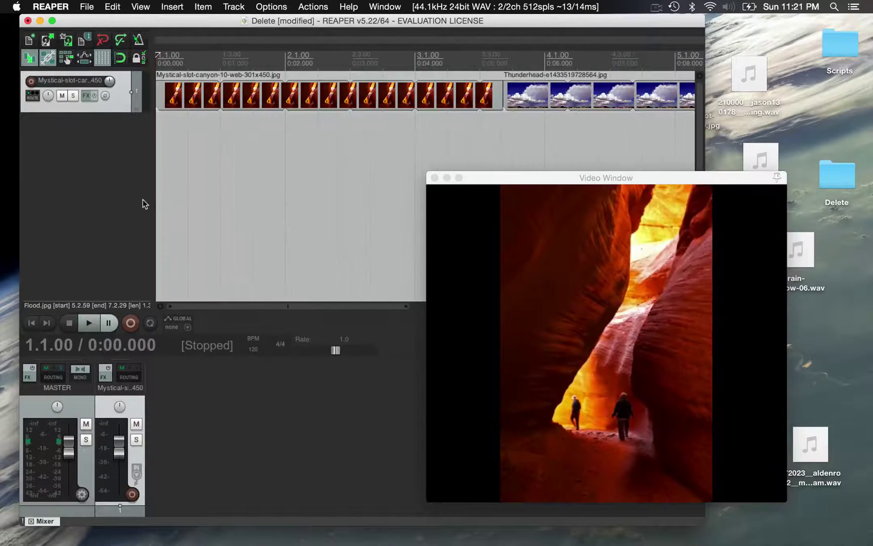
left_click(93, 322)
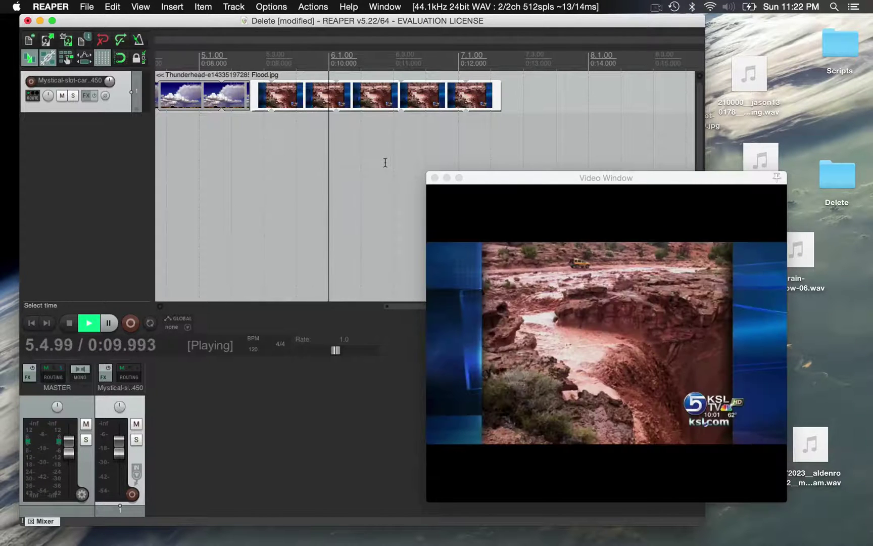
key("space")
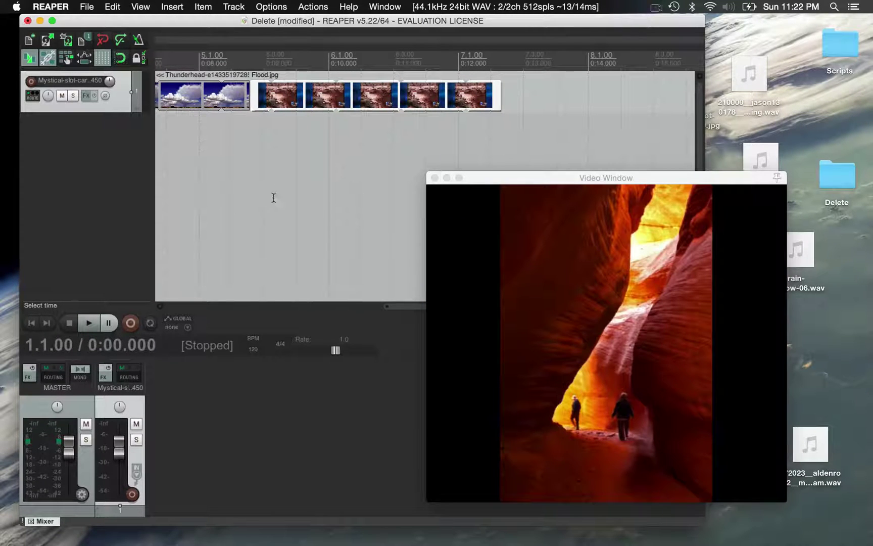
- Close the video preview and add distant-thunder-01.wav, the man-breathing recording and walking.wav as tracks
left_click(435, 178)
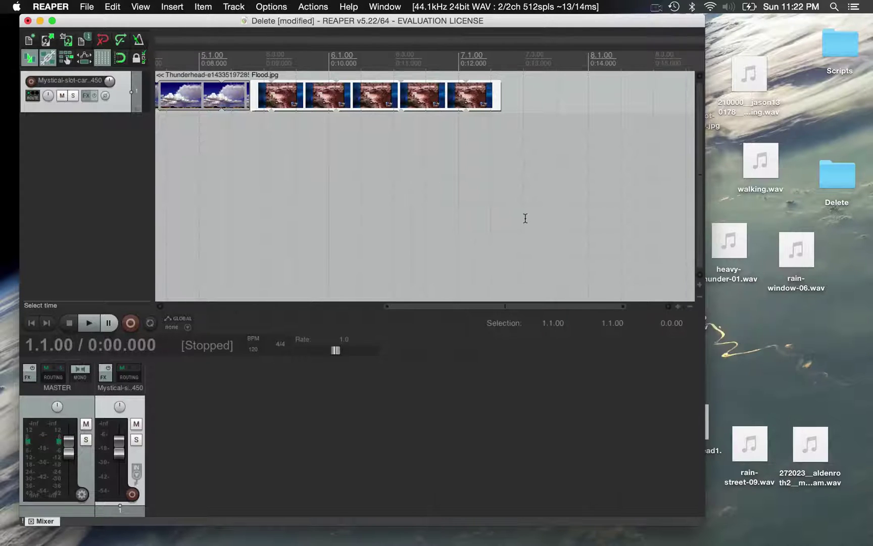
left_click_drag(703, 523, 613, 538)
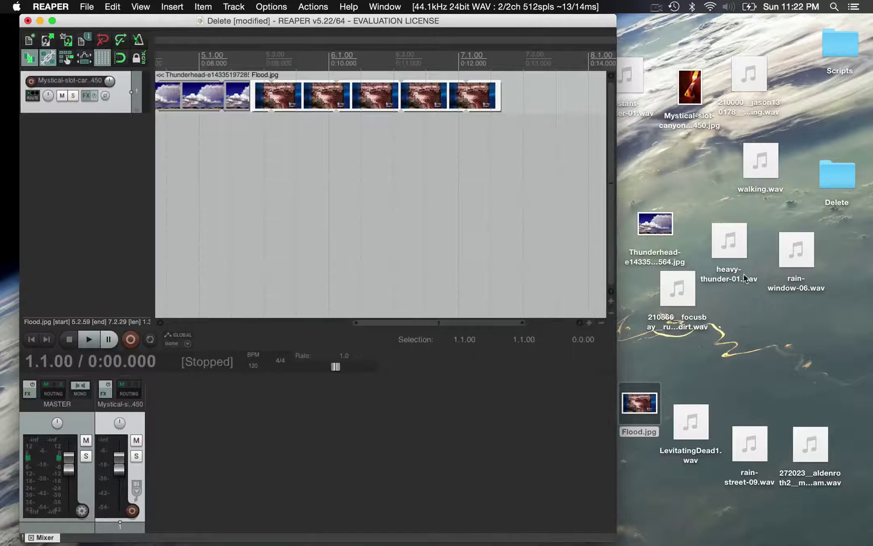
mouse_move(759, 95)
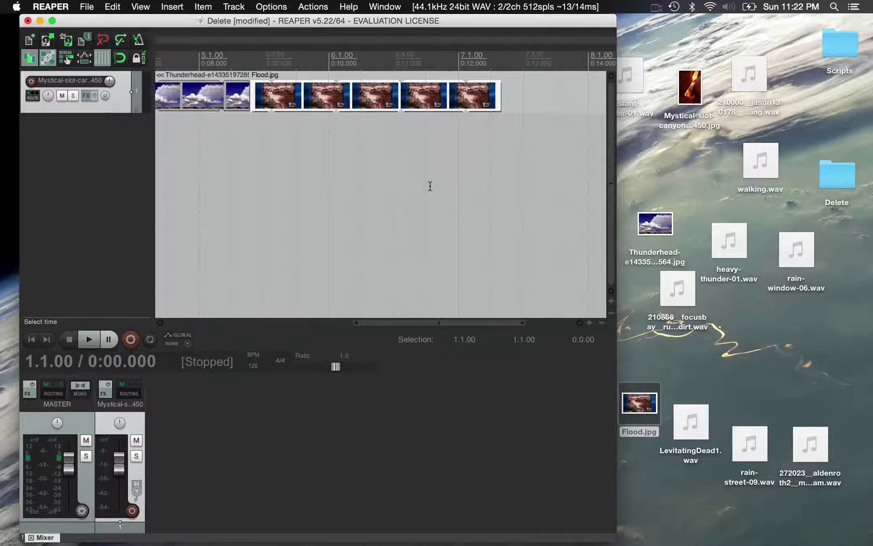
scroll(430, 186, "left", 10)
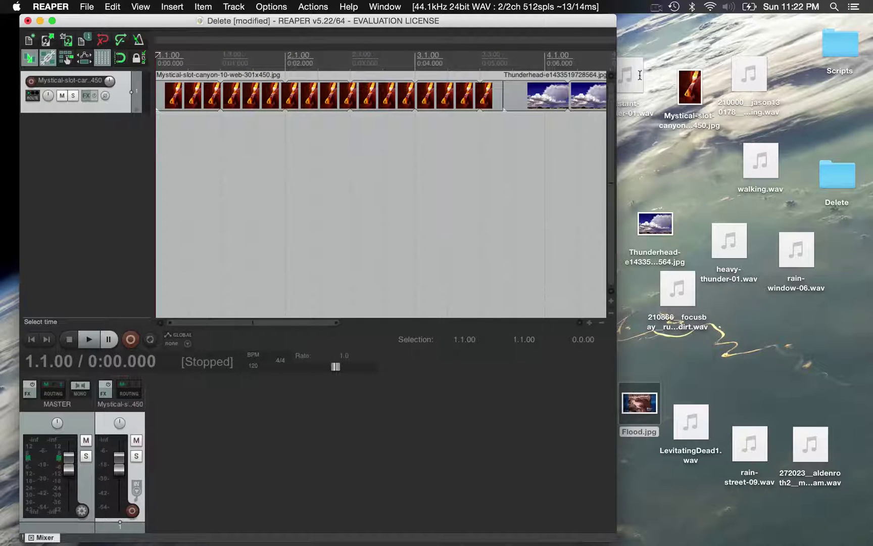
left_click_drag(640, 75, 190, 138)
left_click_drag(750, 73, 187, 177)
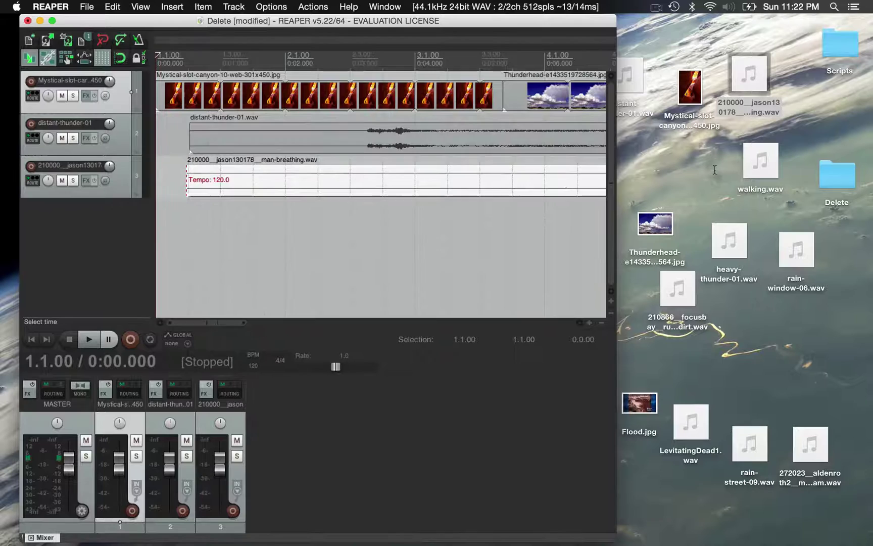
mouse_move(763, 167)
left_click_drag(753, 154, 210, 205)
- Shift and trim the thunder, breathing and walking items to start near the beginning; enlarge the thunder track
left_click_drag(273, 187, 251, 188)
left_click_drag(298, 138, 266, 134)
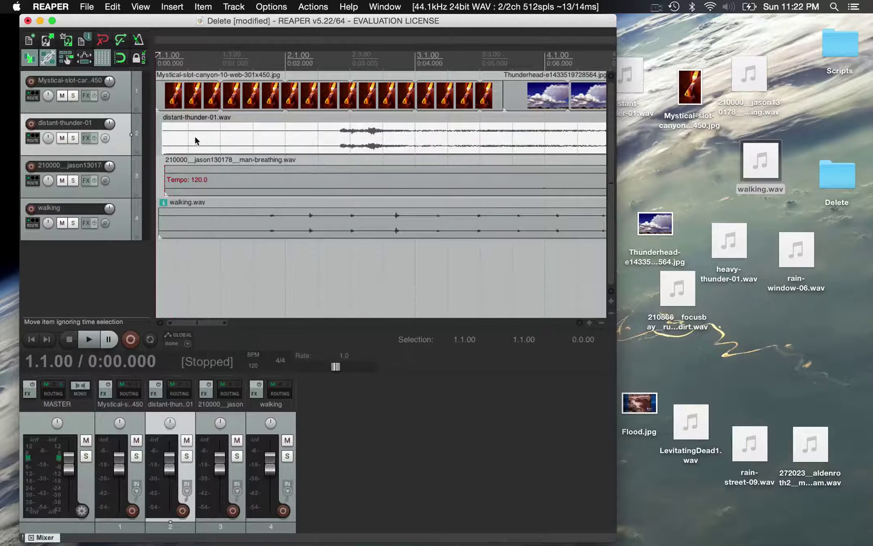
mouse_move(170, 145)
left_mouse_down()
mouse_move(325, 145)
mouse_move(177, 144)
left_mouse_up()
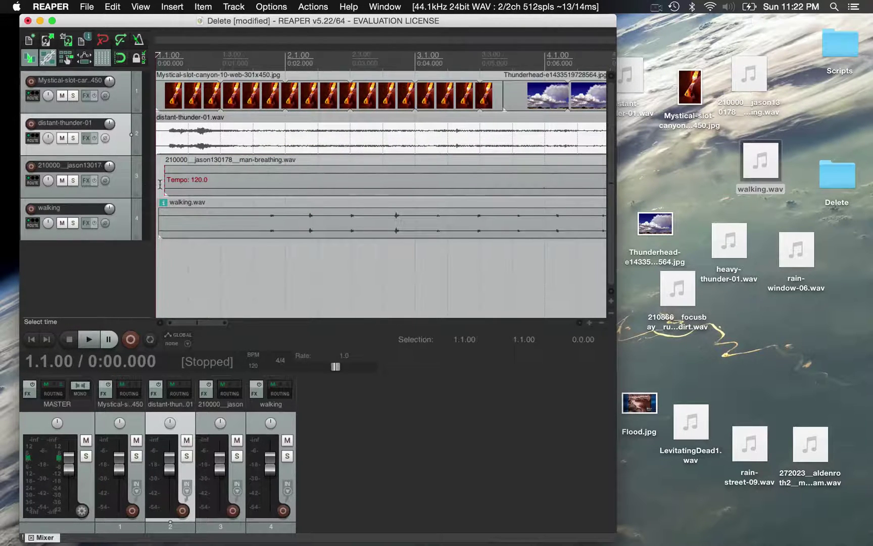
left_click_drag(177, 184, 255, 175)
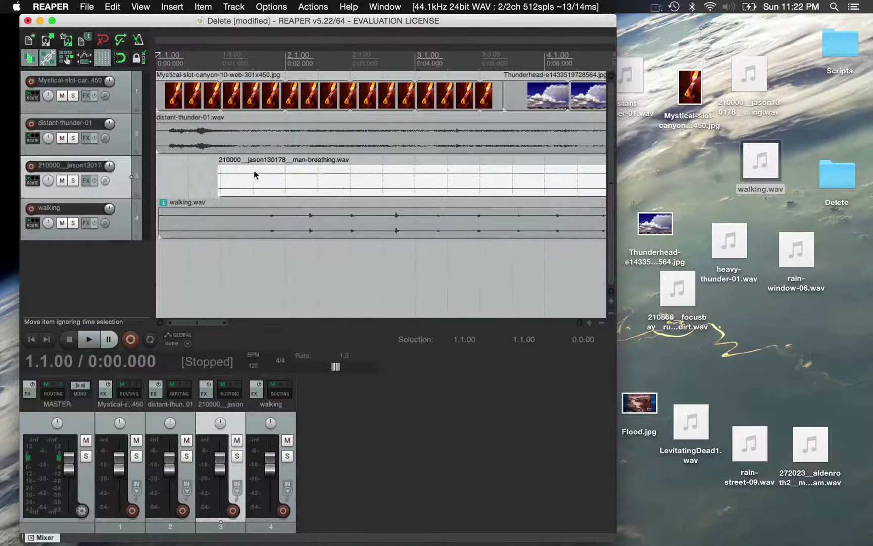
left_click_drag(158, 230, 210, 225)
left_click_drag(302, 187, 240, 193)
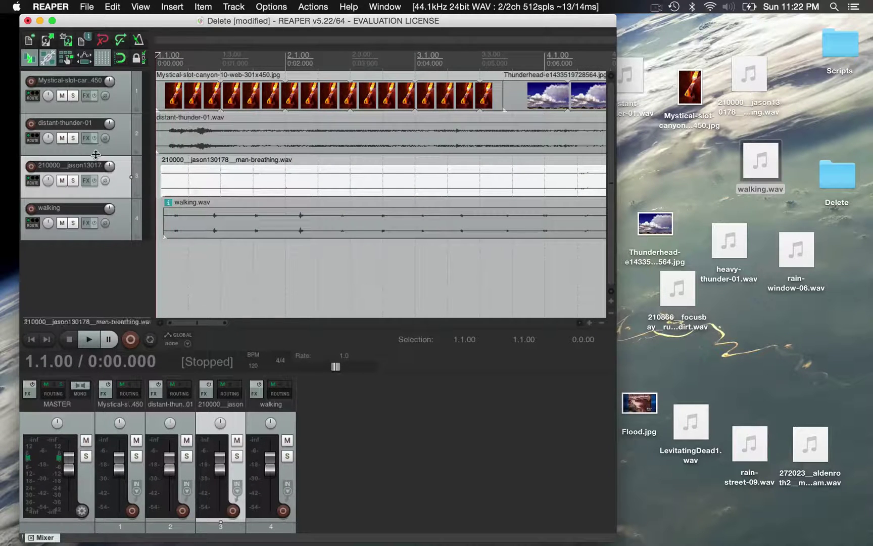
left_click_drag(96, 154, 99, 188)
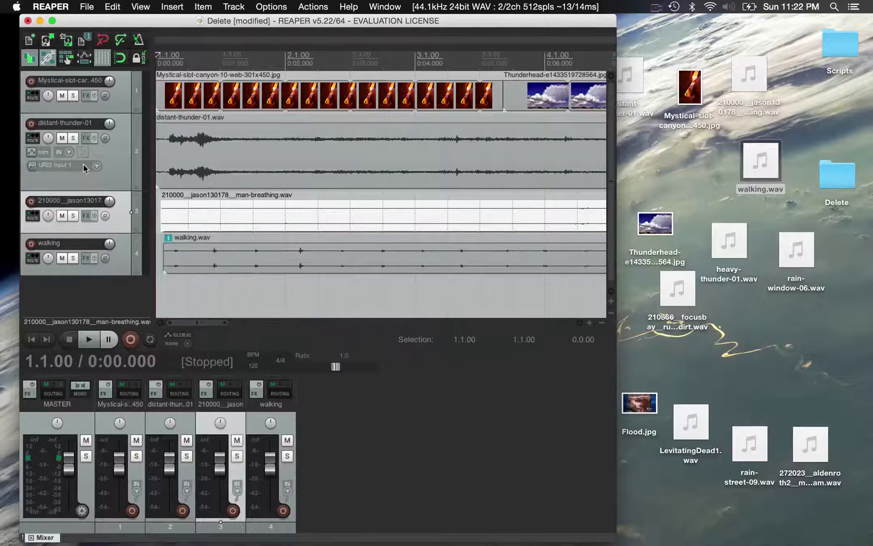
- Enable Volume and Pan envelopes on the distant-thunder-01 track
left_click(40, 155)
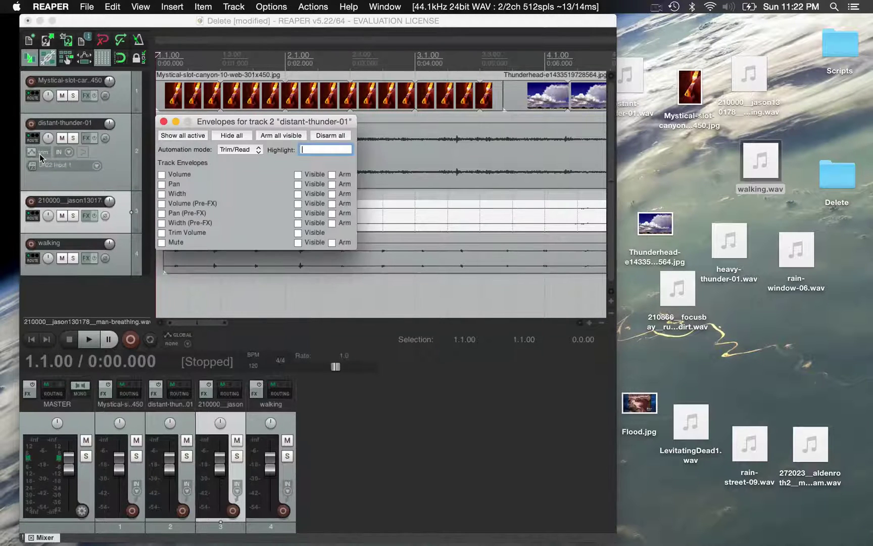
left_click(161, 184)
left_click(162, 174)
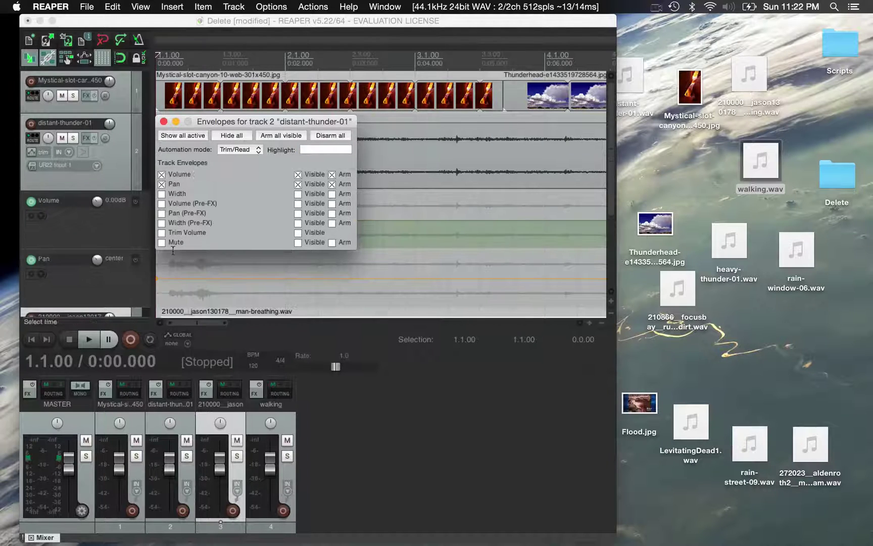
left_click(163, 122)
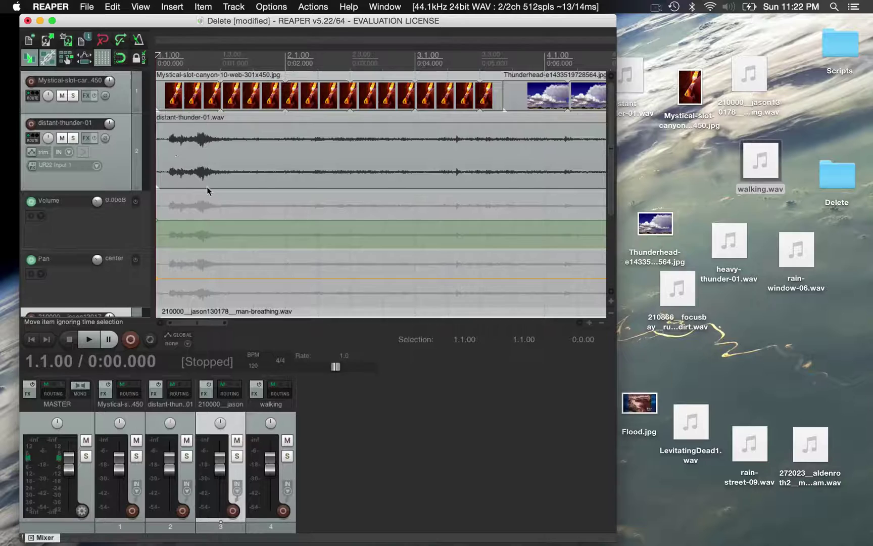
- Raise the volume envelope segment to +1.94dB and move the pan envelope to 20% right
left_click(202, 219)
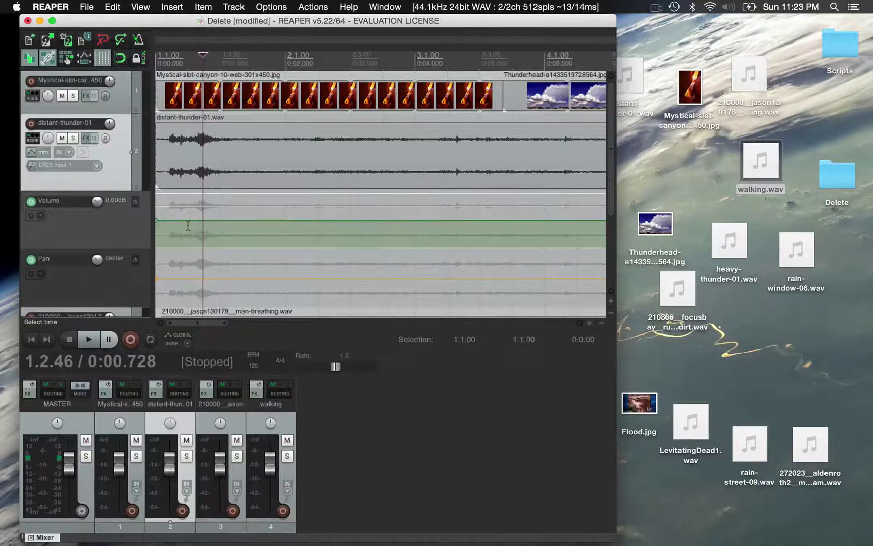
left_click(186, 219)
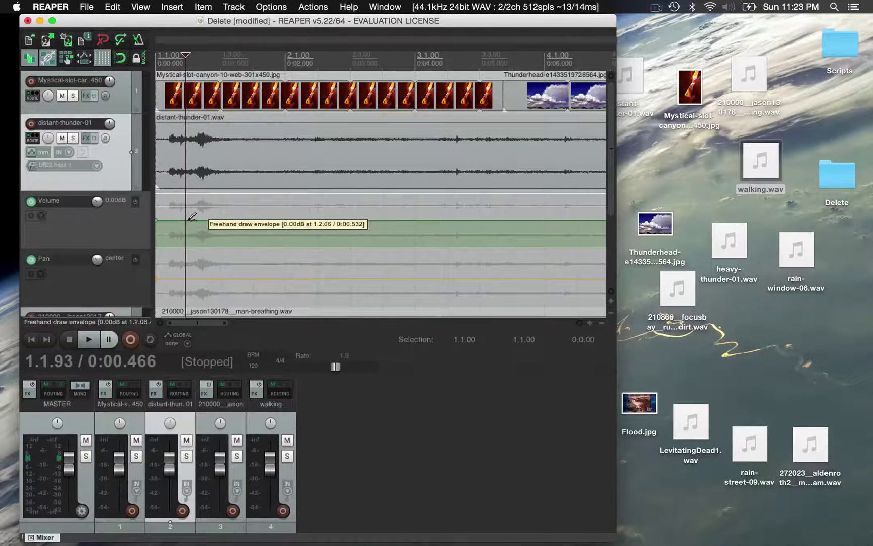
mouse_move(191, 220)
left_mouse_down()
mouse_move(201, 235)
mouse_move(192, 223)
left_mouse_up()
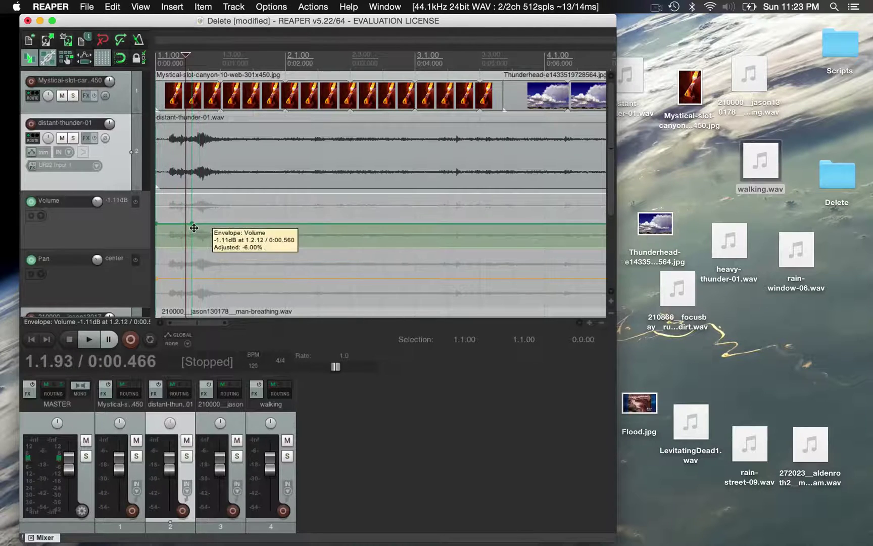
left_click(193, 222)
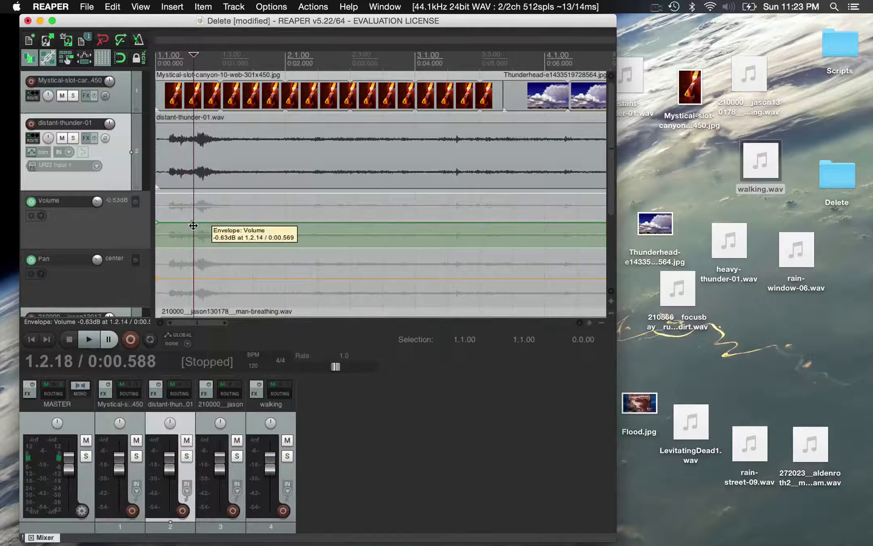
left_click_drag(193, 221, 193, 202)
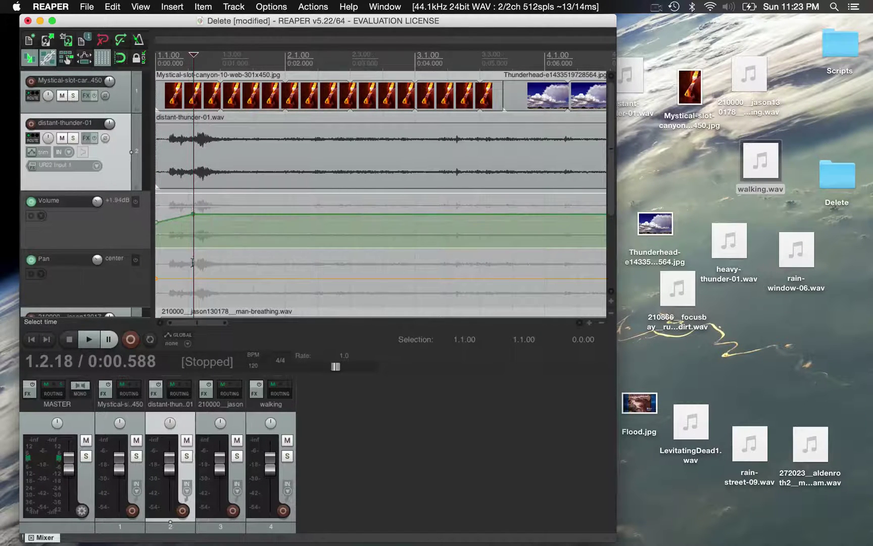
left_click(193, 278)
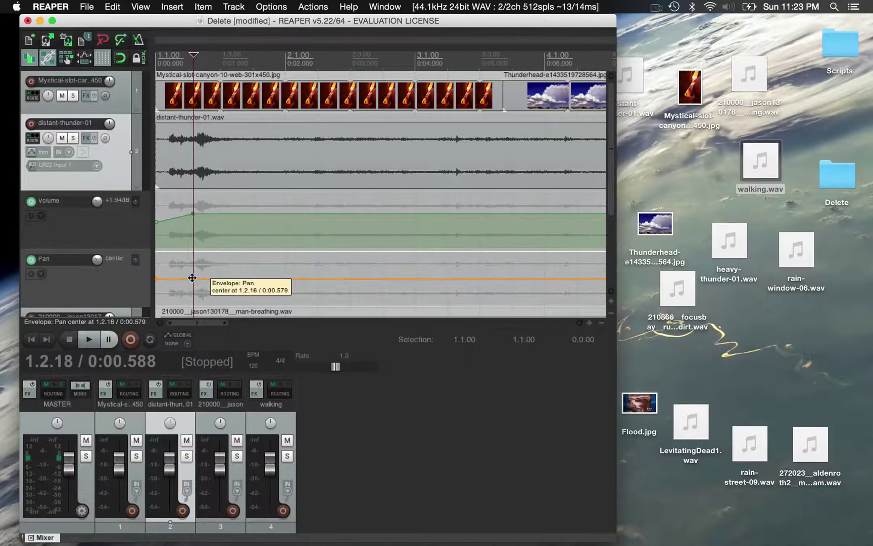
left_click_drag(195, 277, 177, 297)
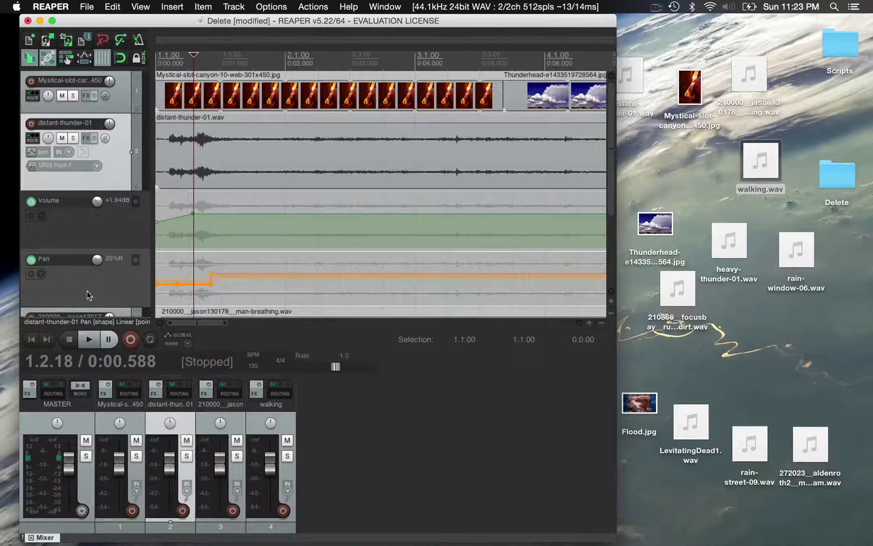
- Shorten the man-breathing, 210000 and walking.wav clips and add a fade to walking.wav
left_click_drag(79, 189, 80, 129)
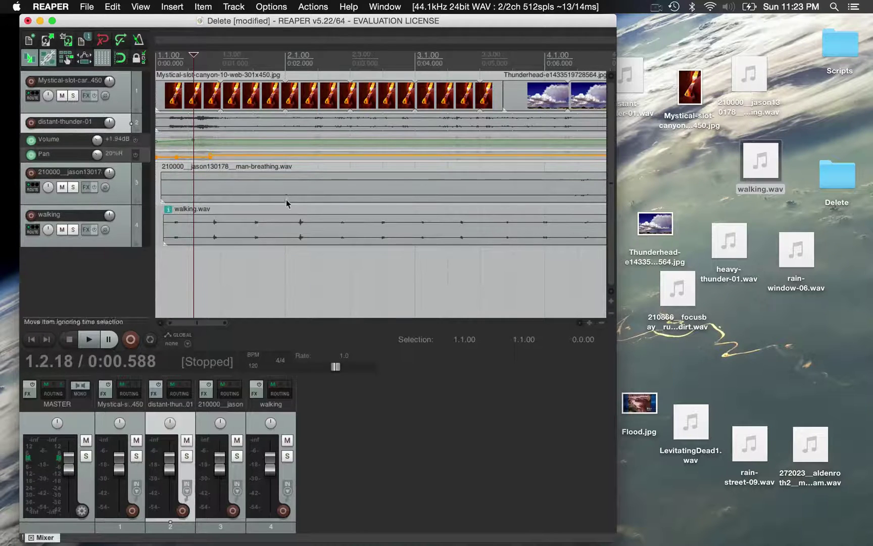
scroll(248, 306, "down", 6)
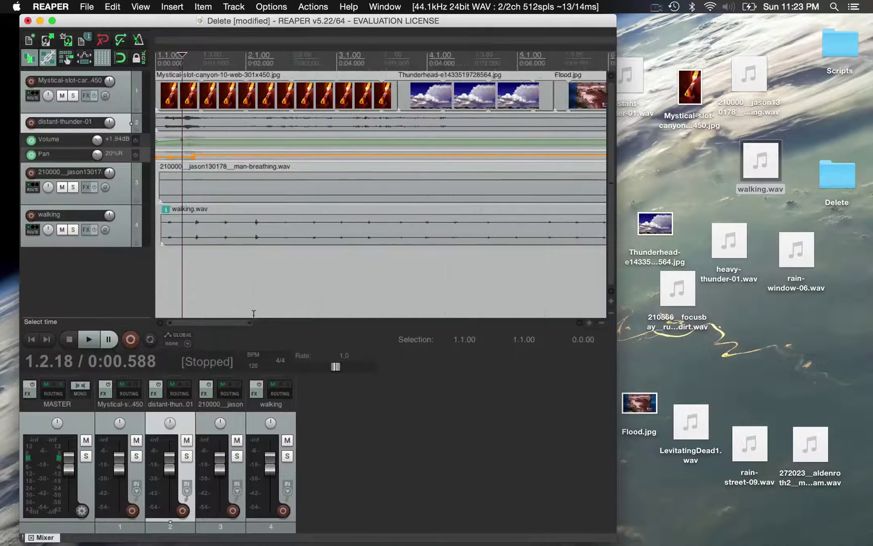
scroll(253, 314, "down", 3)
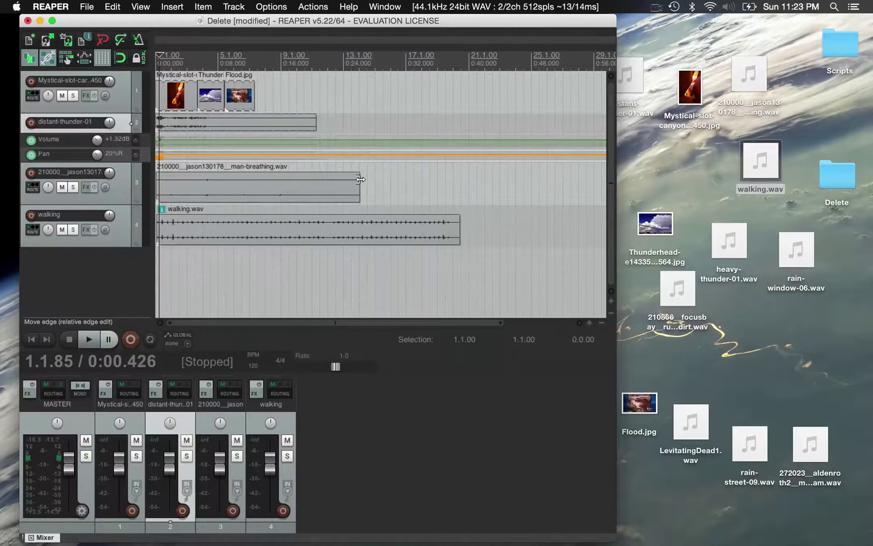
left_click_drag(360, 177, 193, 177)
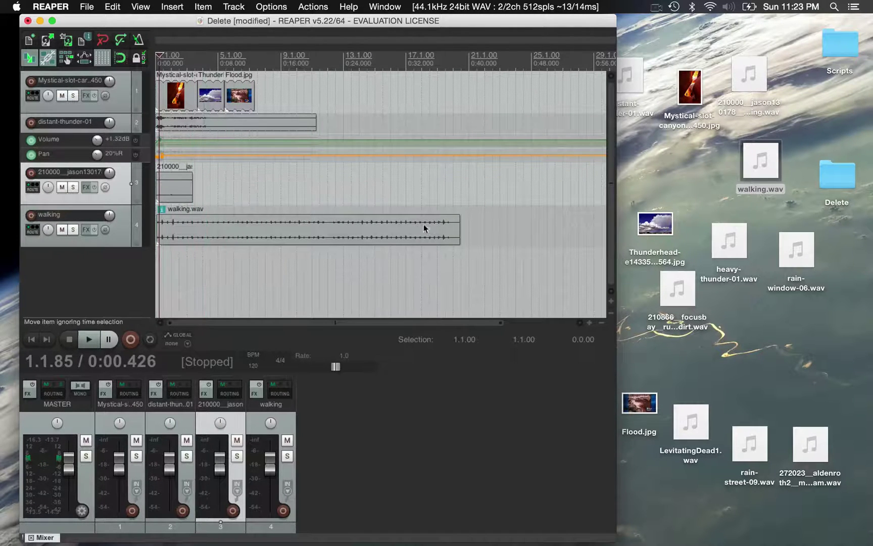
left_click_drag(459, 230, 204, 238)
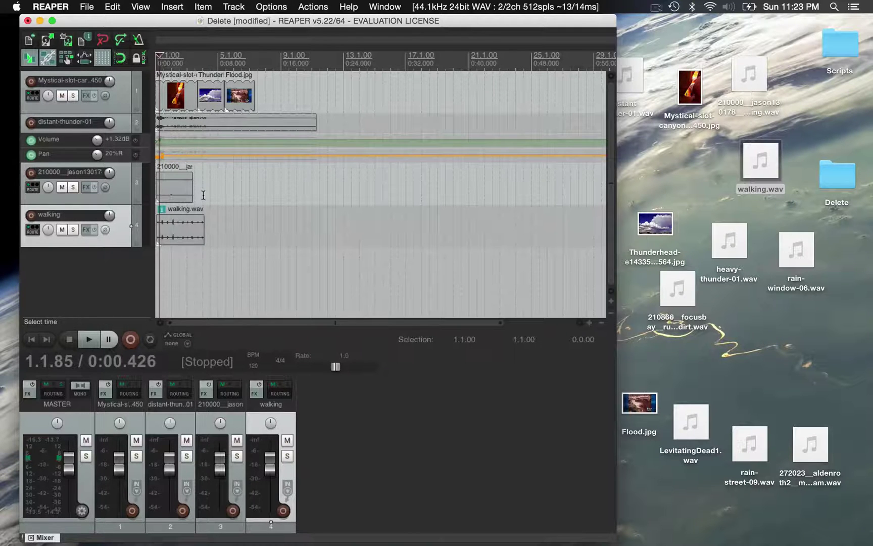
left_click_drag(202, 216, 211, 217)
- Add the 210866_focusbay dirt sound and heavy-thunder-01.wav on new tracks
left_click_drag(678, 287, 188, 268)
left_click_drag(738, 240, 189, 309)
scroll(363, 316, "down", 3)
- Add rain-window-06.wav on a new track and trim the ends of it and heavy-thunder-01
scroll(359, 250, "down", 4)
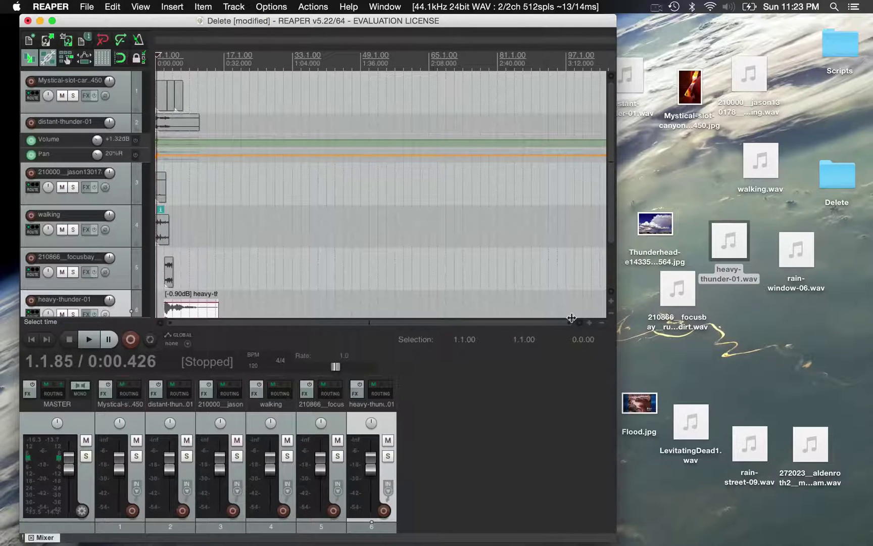
scroll(572, 317, "up", 5)
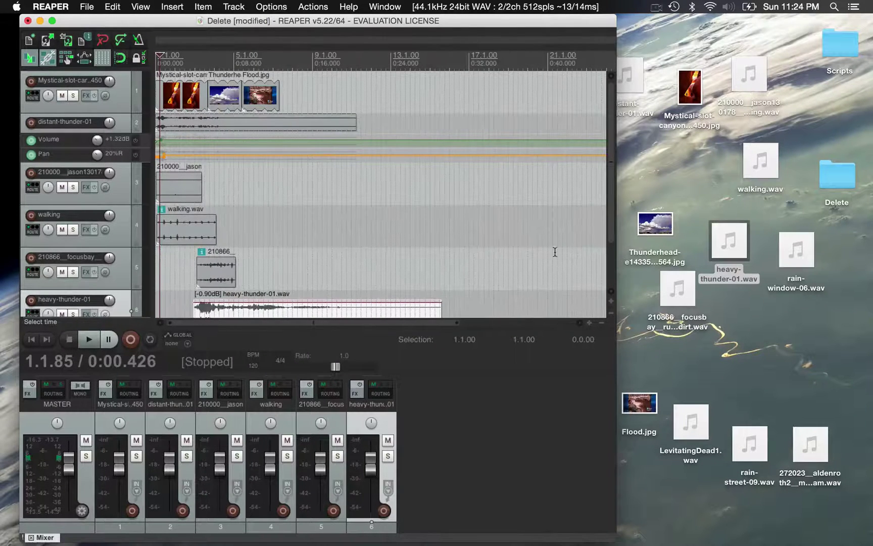
scroll(612, 218, "down", 3)
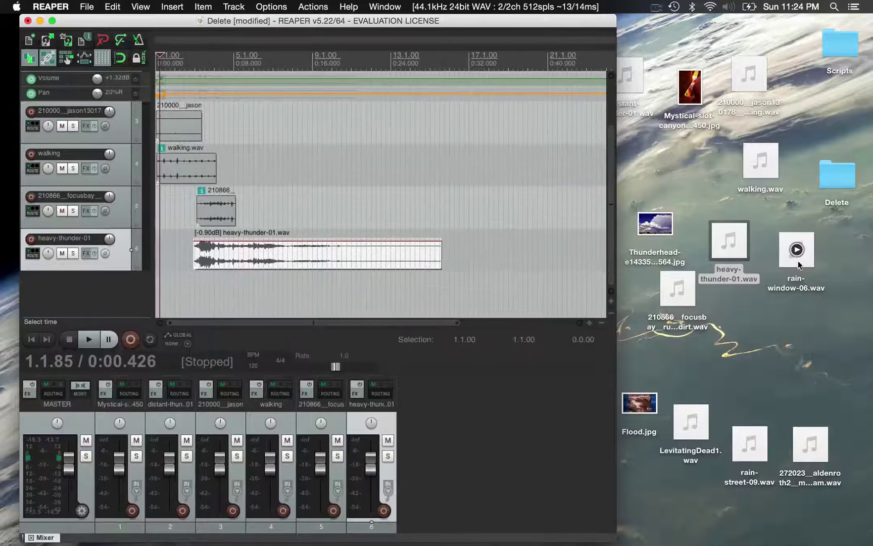
left_click_drag(809, 262, 224, 296)
left_click_drag(542, 295, 255, 300)
left_click_drag(444, 249, 309, 255)
left_click_drag(442, 247, 250, 253)
- Lengthen the slideshow image item and move the focusbay clip earlier to about 0:03.4
scroll(263, 214, "up", 3)
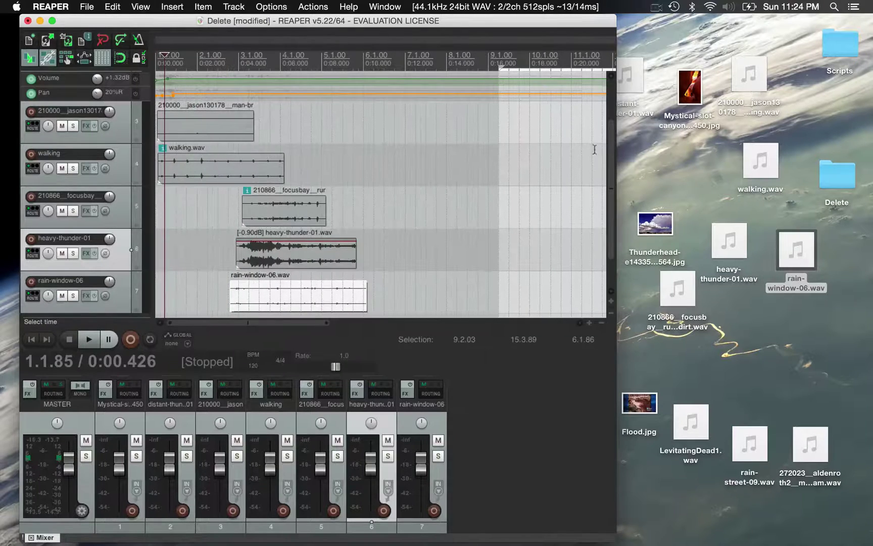
left_click_drag(611, 152, 599, 107)
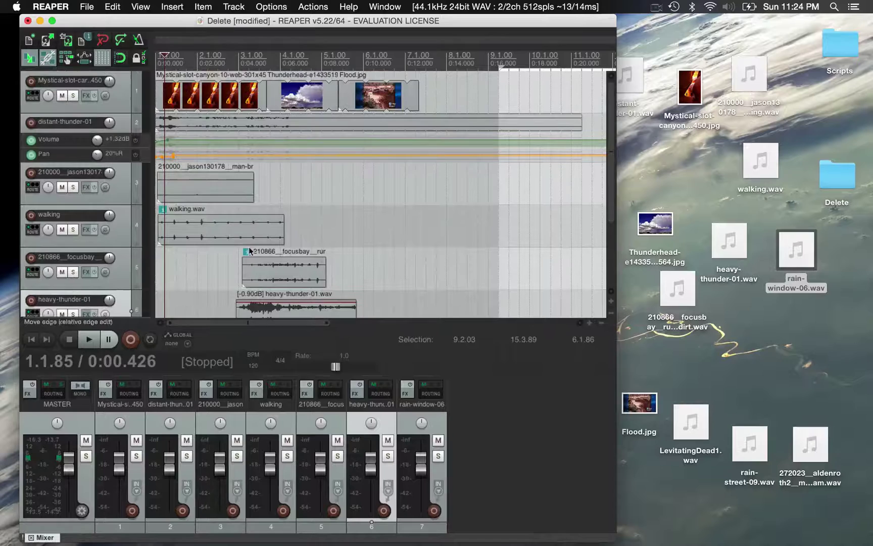
mouse_move(264, 100)
left_mouse_down()
mouse_move(253, 98)
mouse_move(269, 99)
mouse_move(263, 97)
left_mouse_up()
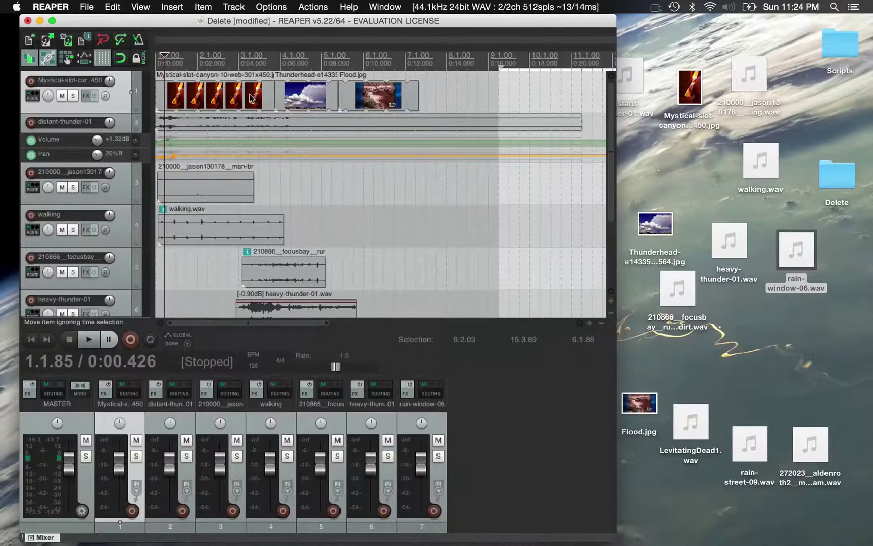
mouse_move(278, 260)
left_mouse_down()
mouse_move(303, 260)
mouse_move(262, 261)
left_mouse_up()
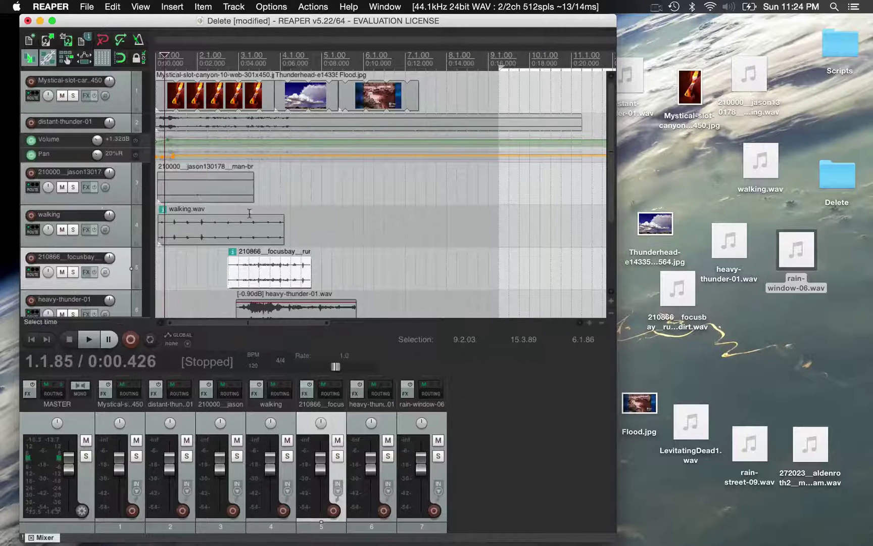
- Insert VST: W1 Limiter on the master FX chain with Threshold at -0.2dB
left_click(31, 393)
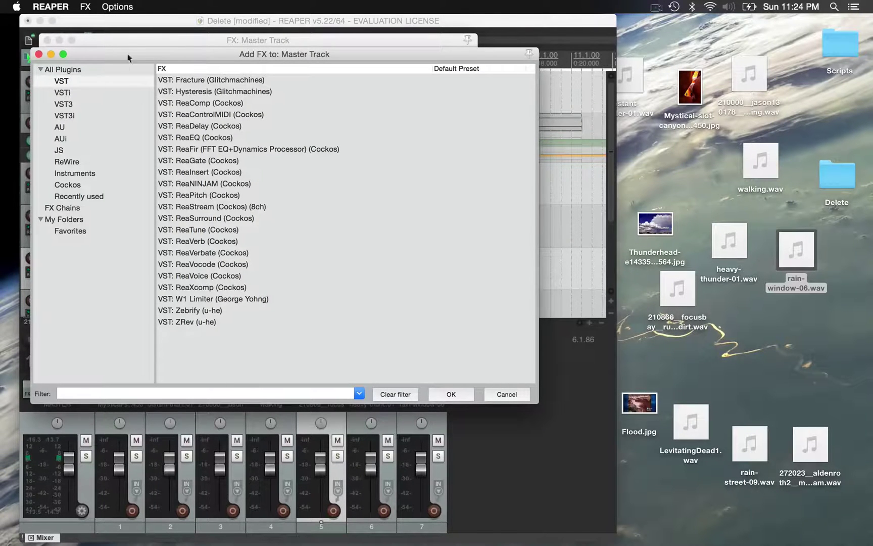
left_click_drag(139, 50, 194, 44)
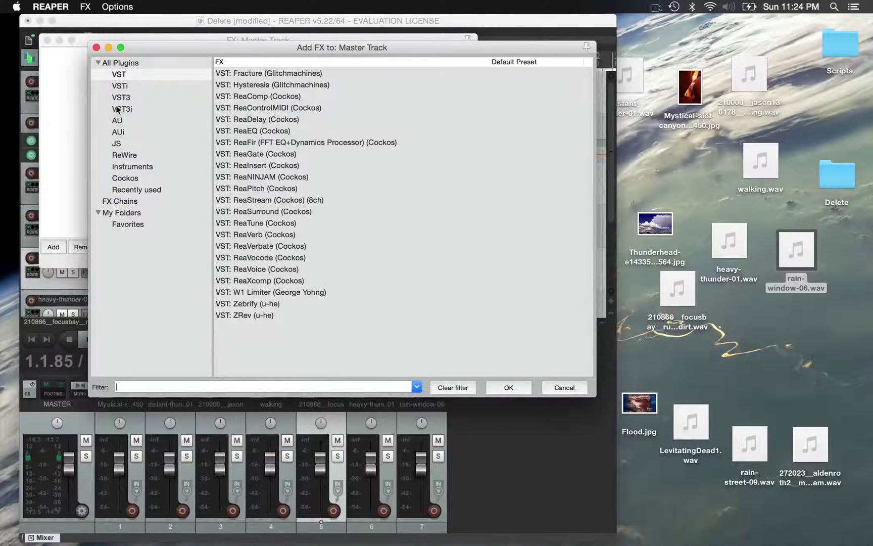
left_click(269, 293)
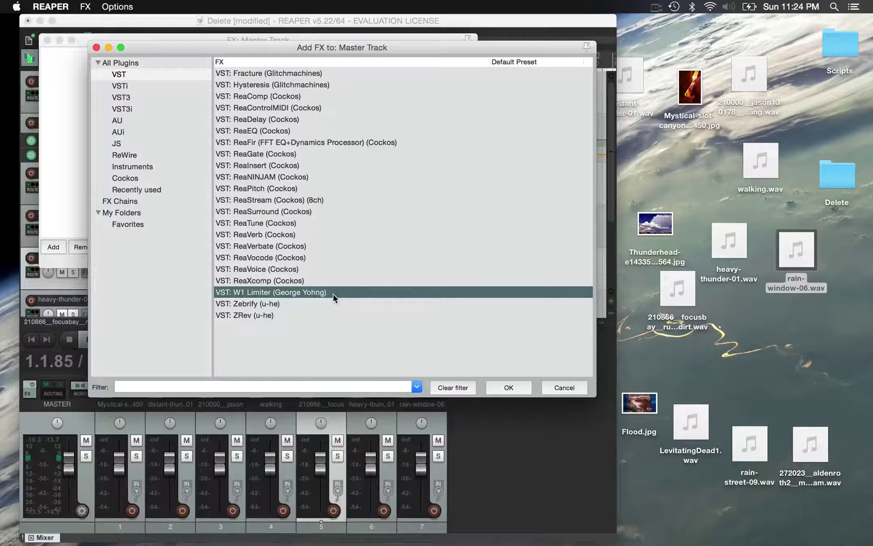
left_click(521, 389)
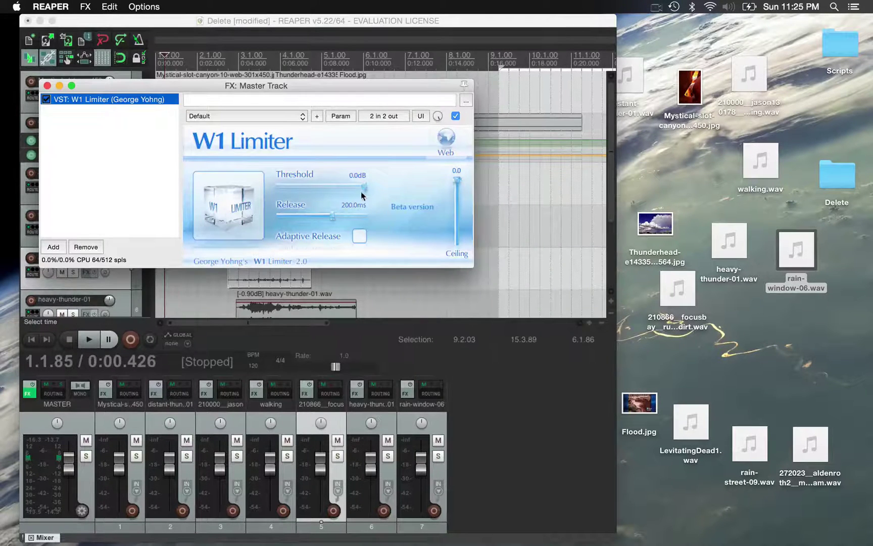
left_click_drag(363, 188, 361, 189)
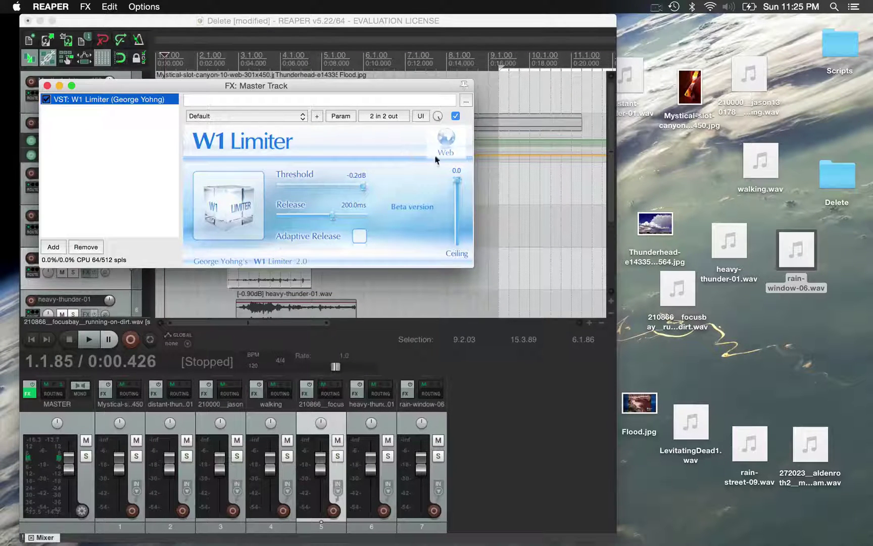
left_click(47, 86)
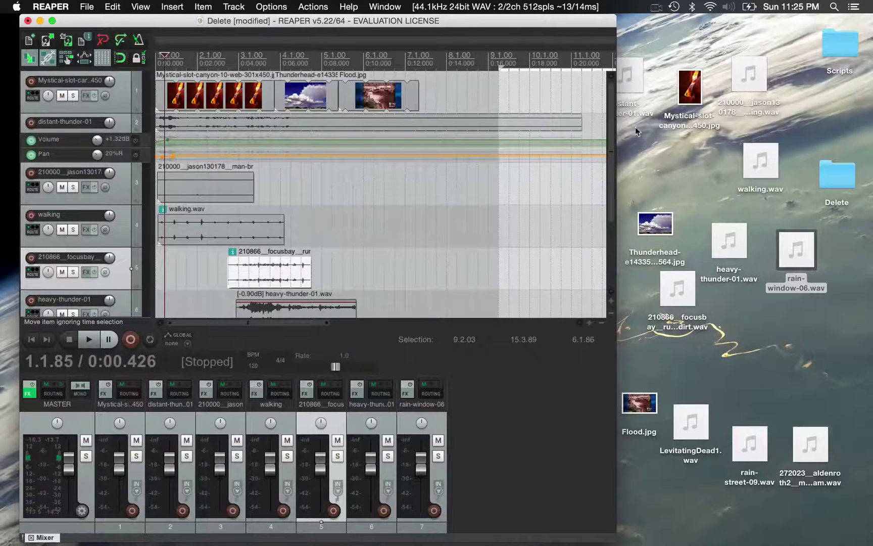
double_click(833, 171)
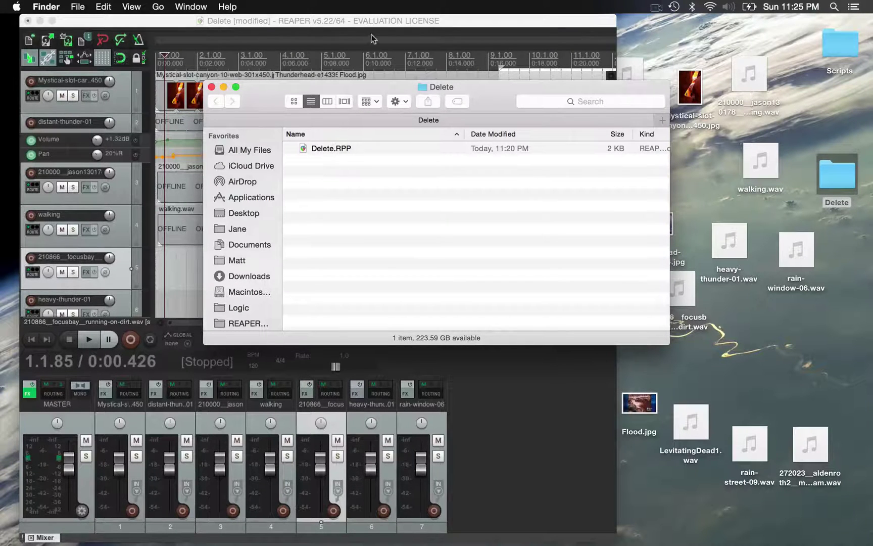
left_click(212, 87)
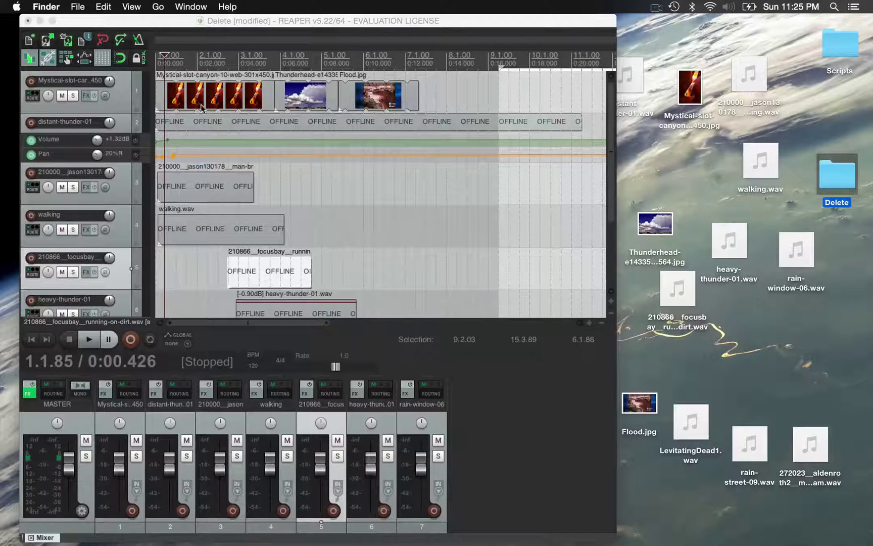
- Save the project as 'Delete' in the Delete folder, copying all media into it
left_click(104, 32)
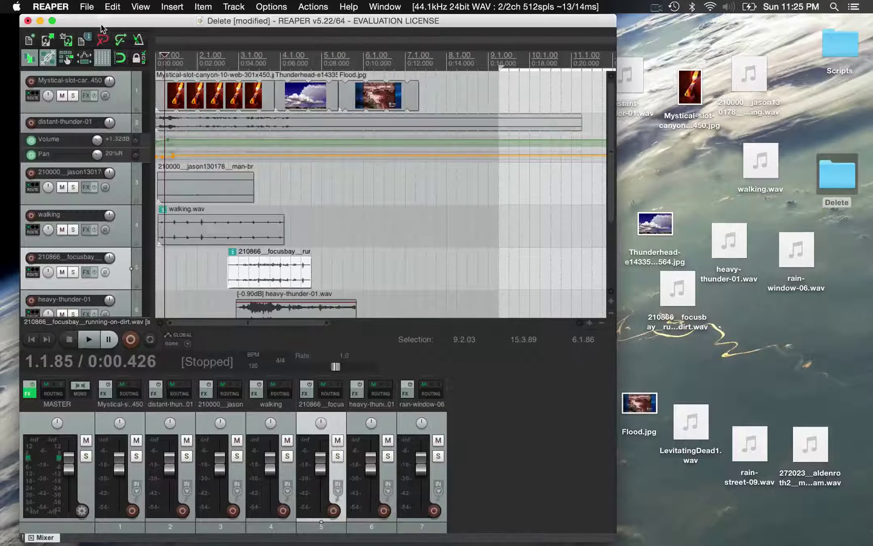
left_click(62, 6)
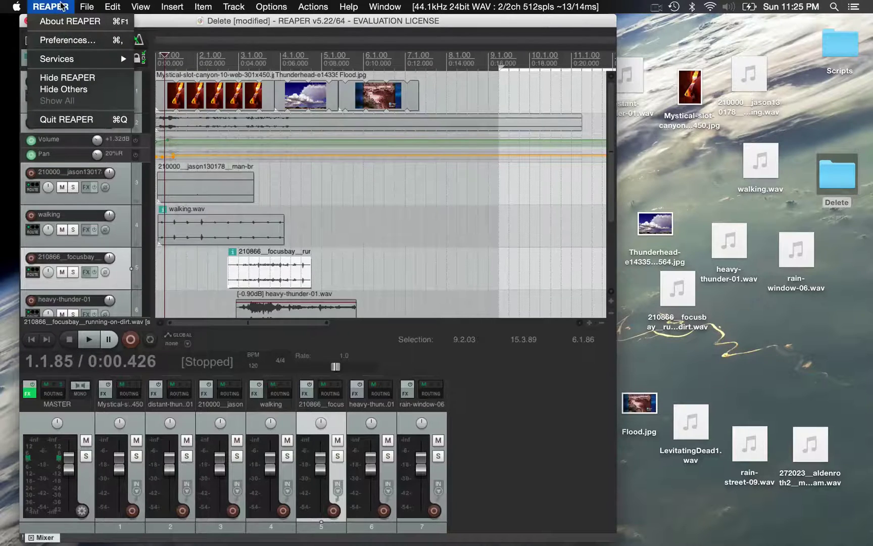
mouse_move(87, 6)
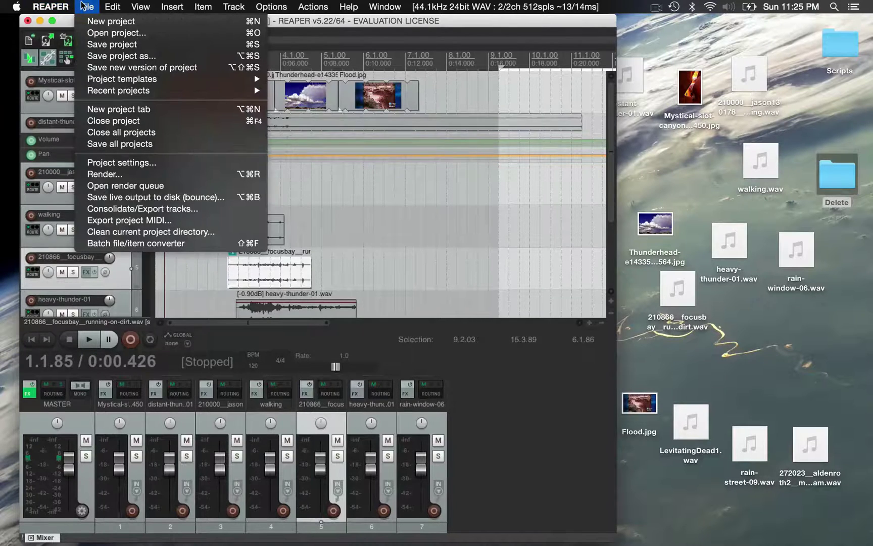
left_click(100, 57)
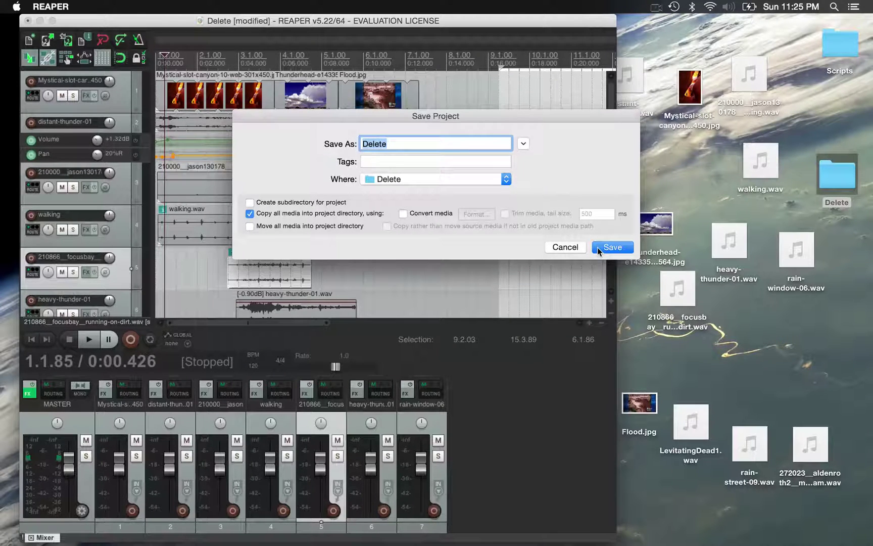
left_click(598, 247)
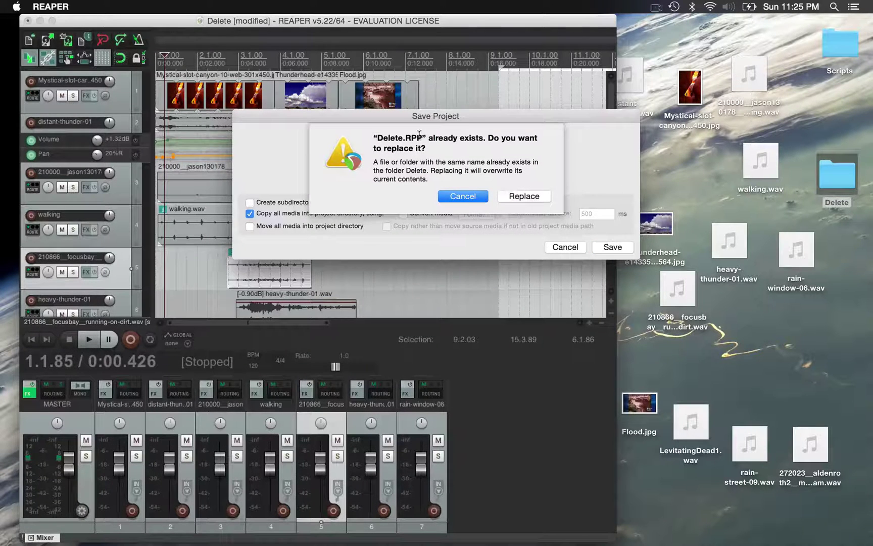
left_click(521, 199)
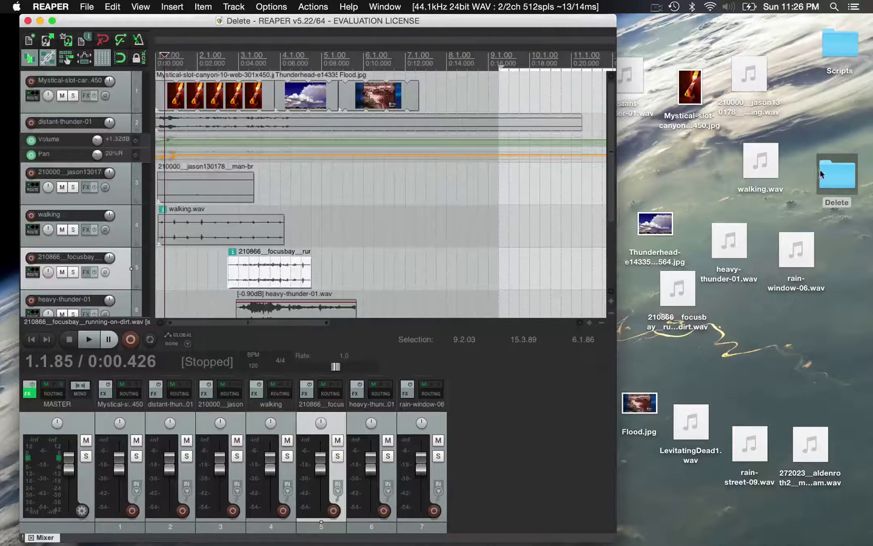
double_click(822, 174)
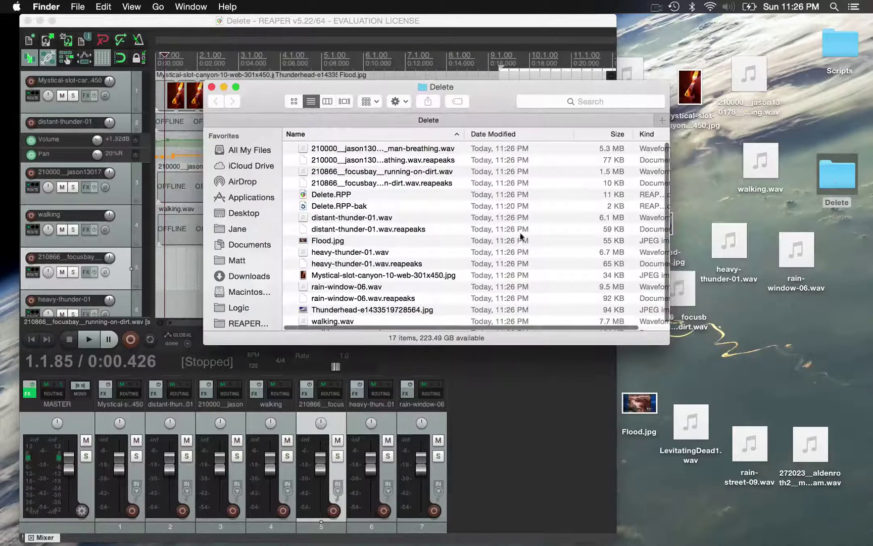
scroll(520, 237, "down", 2)
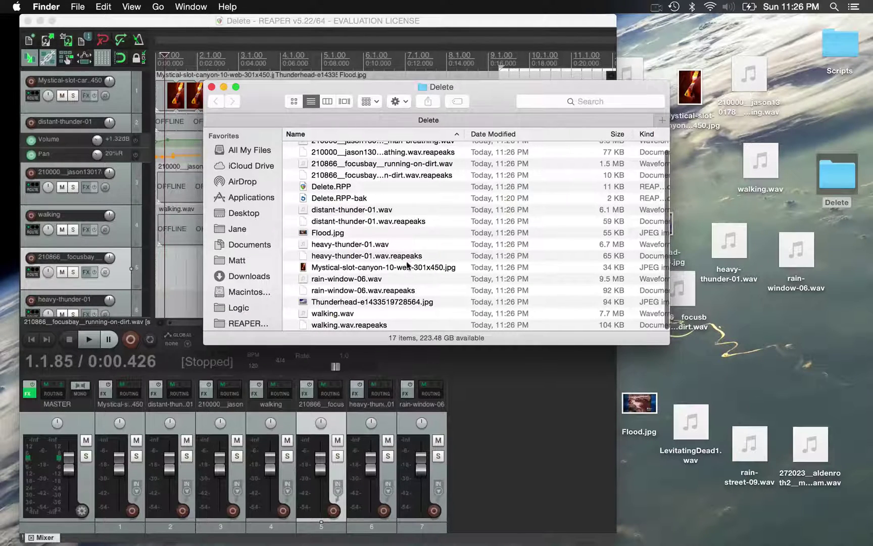
scroll(409, 264, "up", 1)
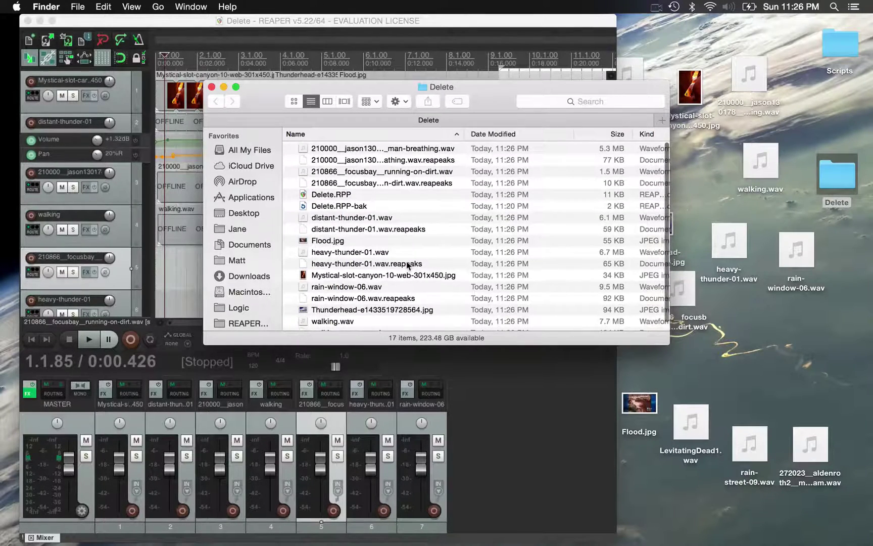
scroll(408, 264, "down", 1)
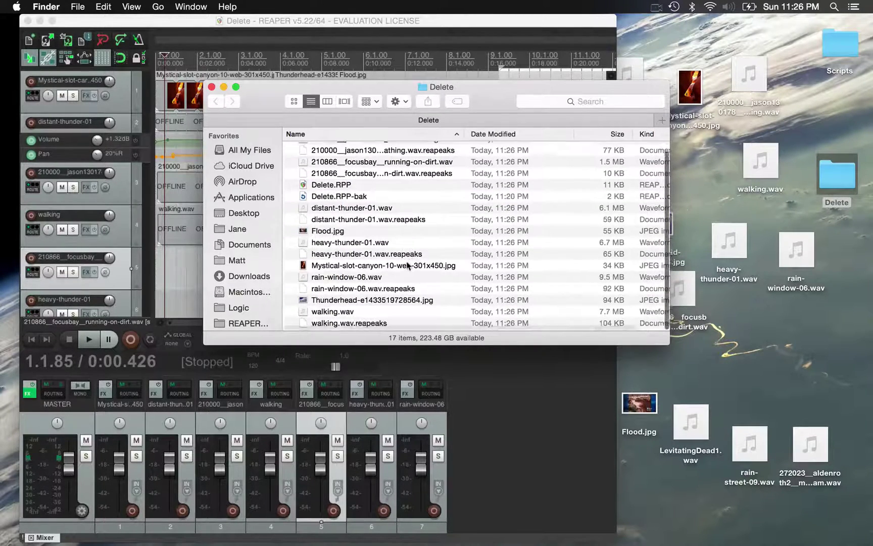
left_click(214, 89)
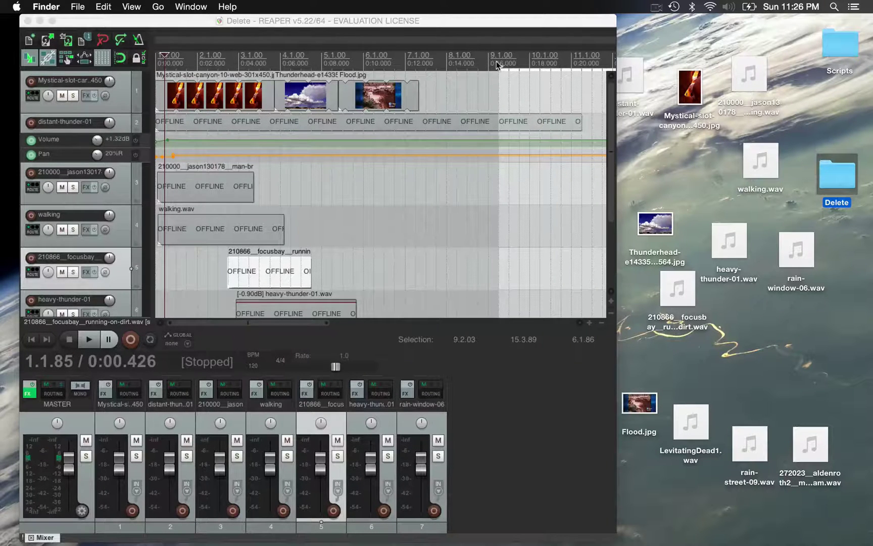
left_click(166, 25)
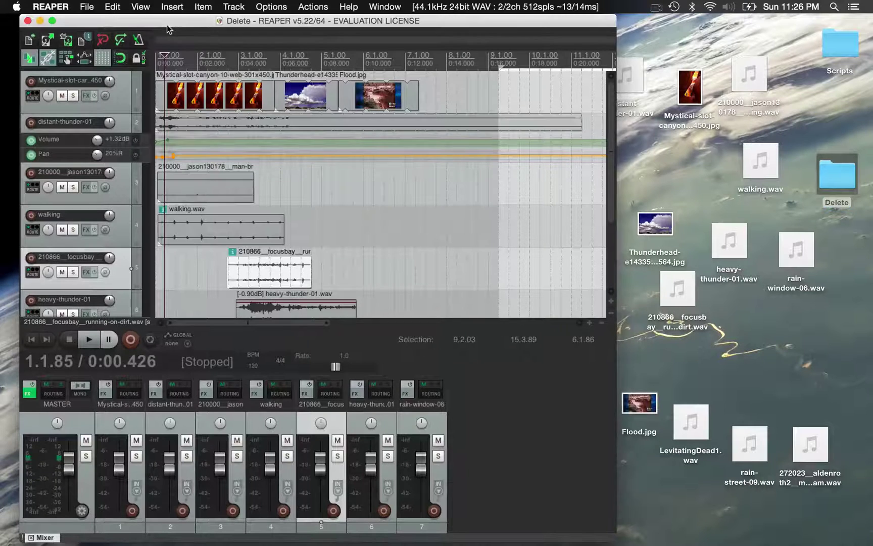
- In Render to File, set the output format to MPEG-4/MOV and the sample rate to 48000 Hz
left_click(88, 7)
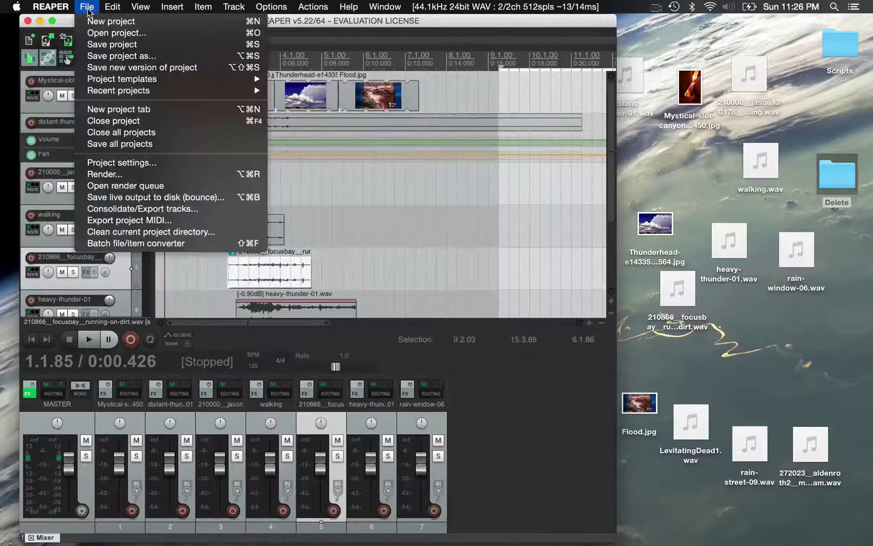
left_click(127, 168)
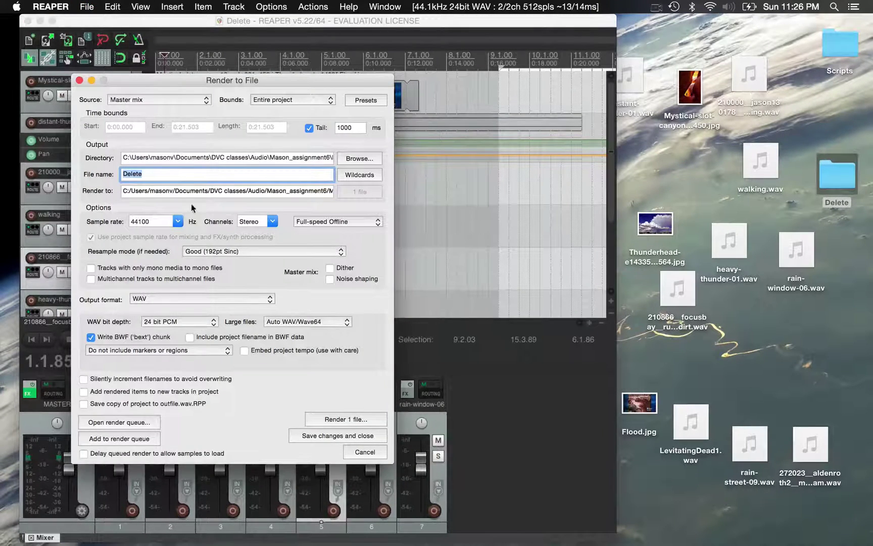
left_click(257, 300)
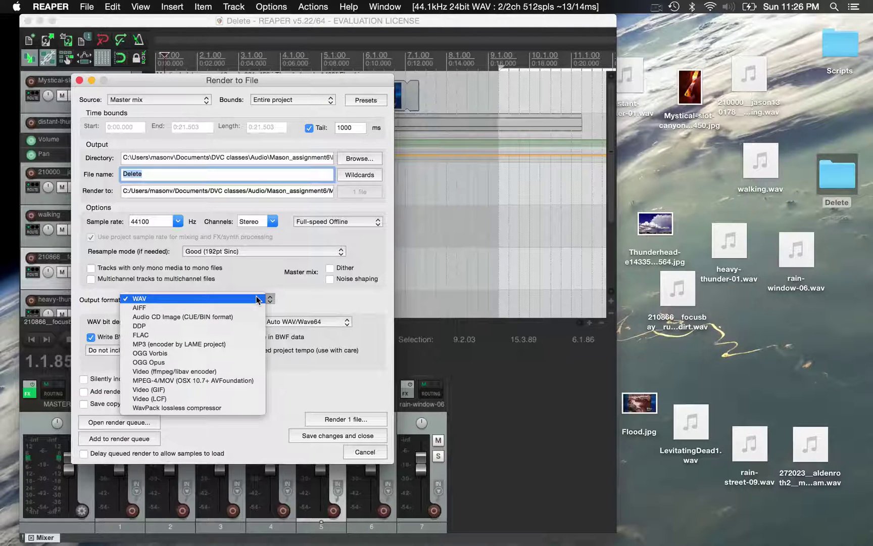
left_click(215, 380)
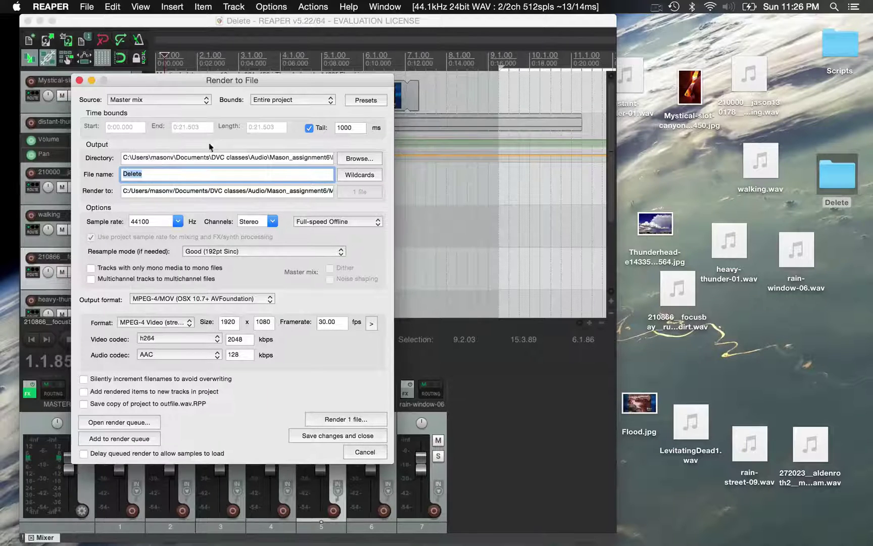
left_click(178, 222)
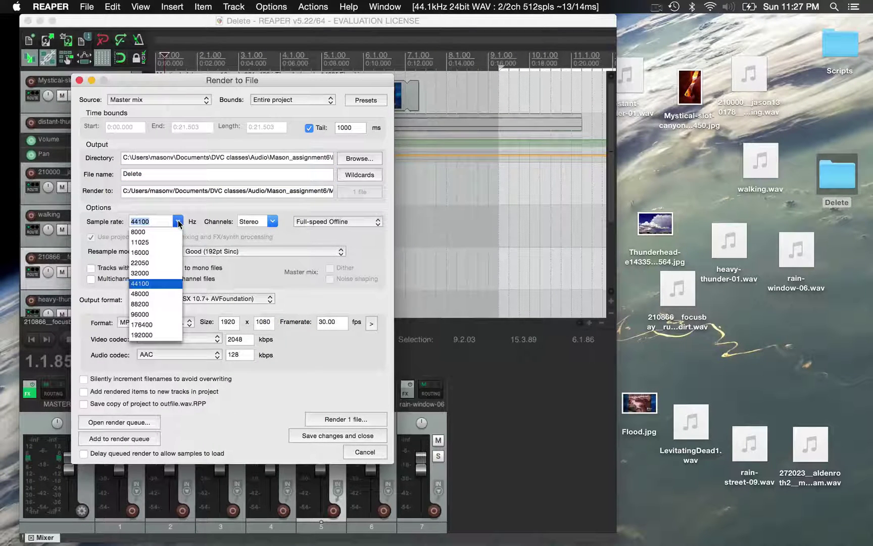
left_click(145, 294)
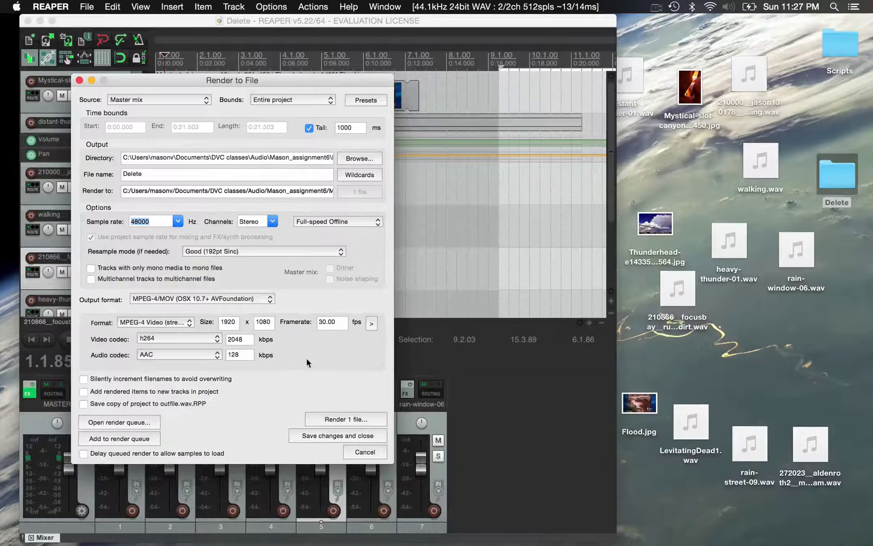
- Close the render dialog and launch Audio MIDI Setup from the Steinberg UR22 device preferences
left_click(364, 452)
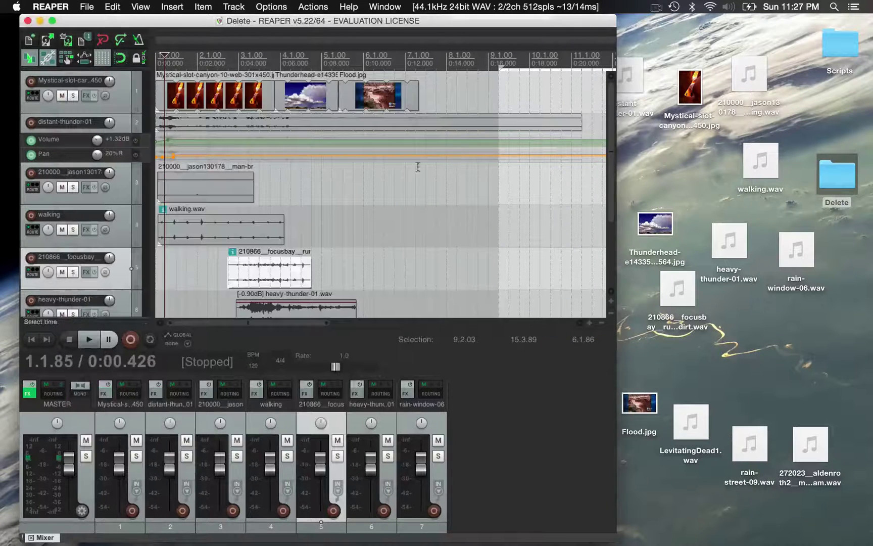
left_click(441, 8)
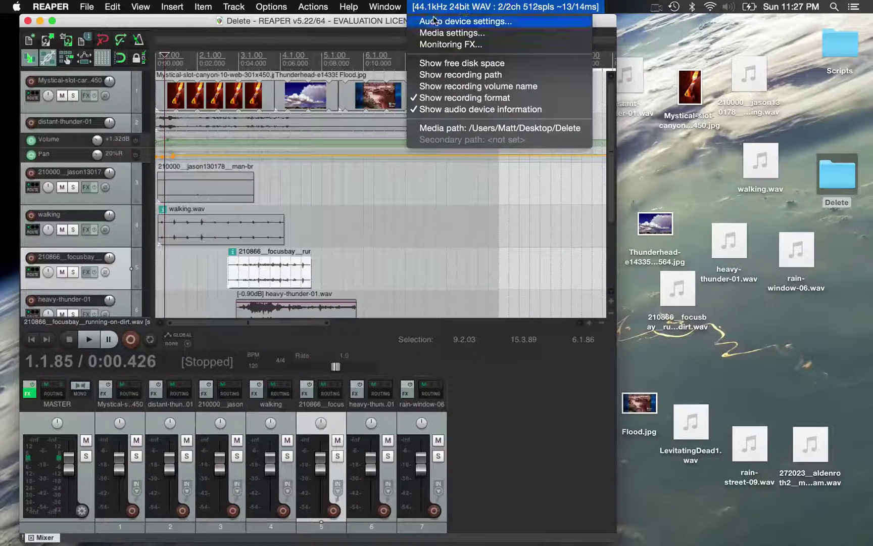
left_click(436, 21)
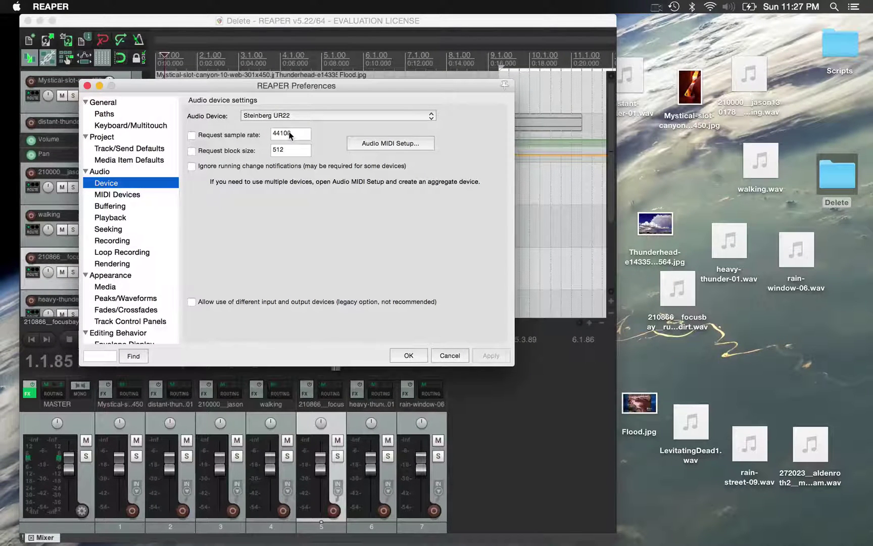
left_click(370, 144)
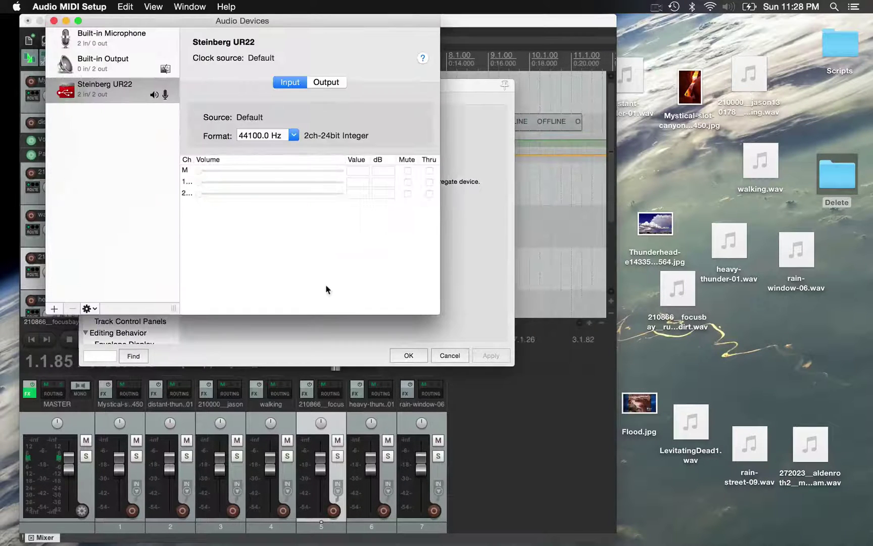
- Set the Steinberg UR22 format to 48000.0 Hz, close Audio Devices, and return to REAPER
left_click(293, 136)
left_click(277, 162)
left_click(53, 20)
left_click(223, 90)
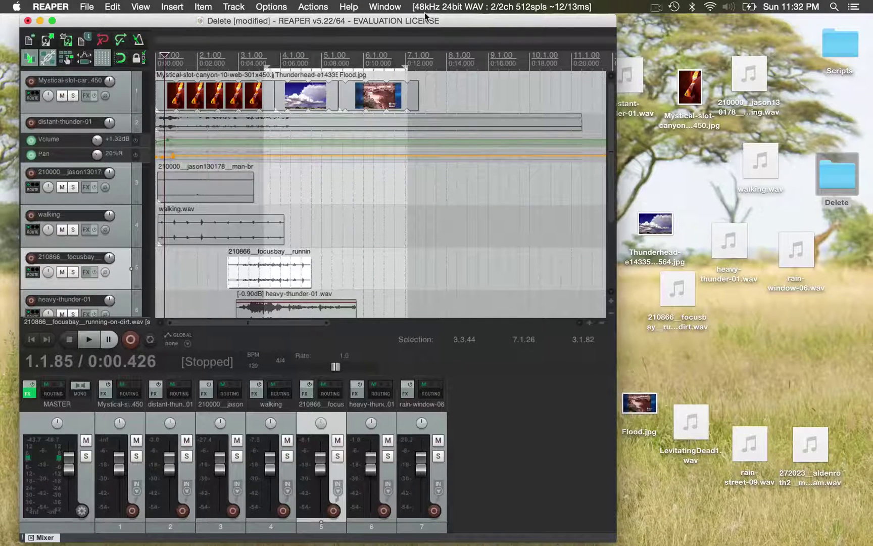
- Set the render output file to Delete.m4v inside the Desktop's Delete folder
left_click(87, 7)
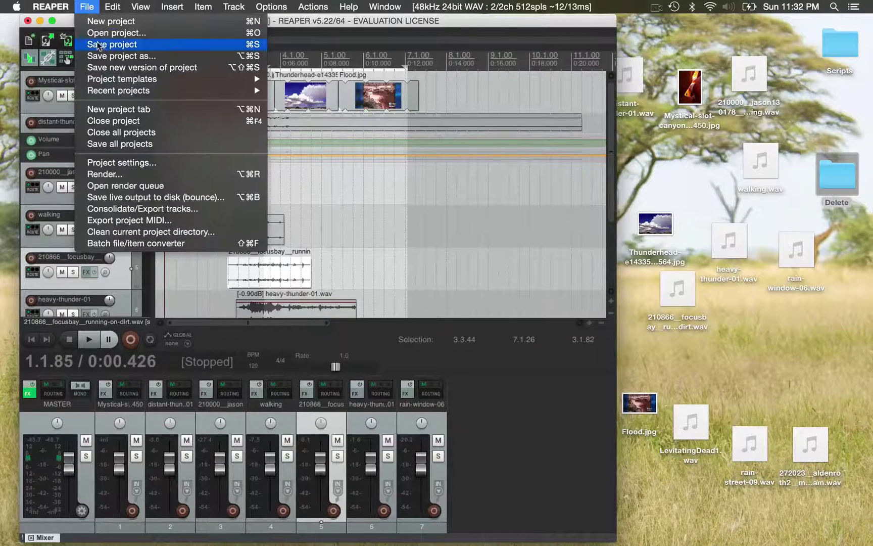
left_click(121, 174)
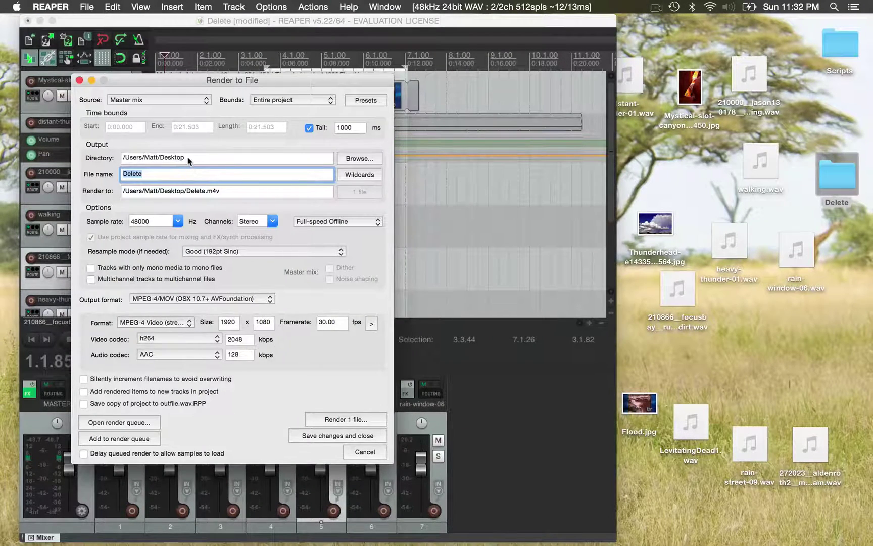
left_click(354, 159)
left_click(384, 215)
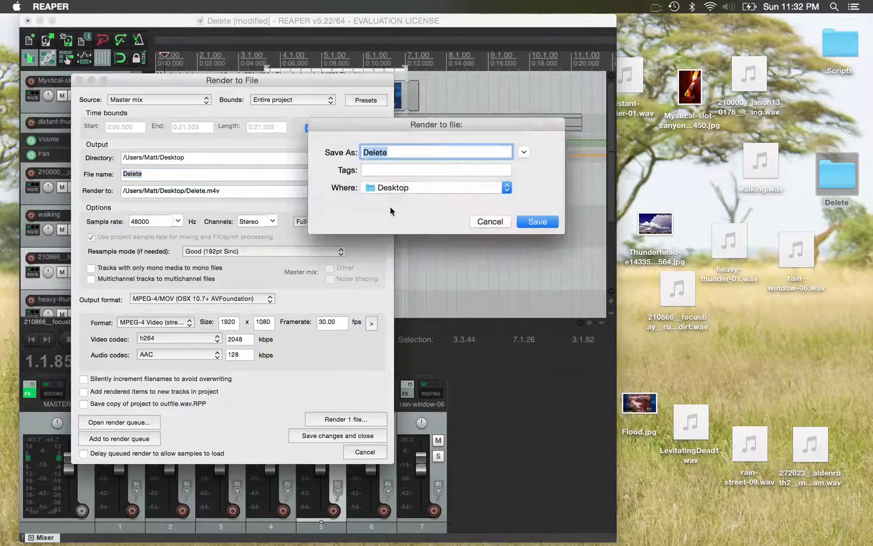
left_click(449, 189)
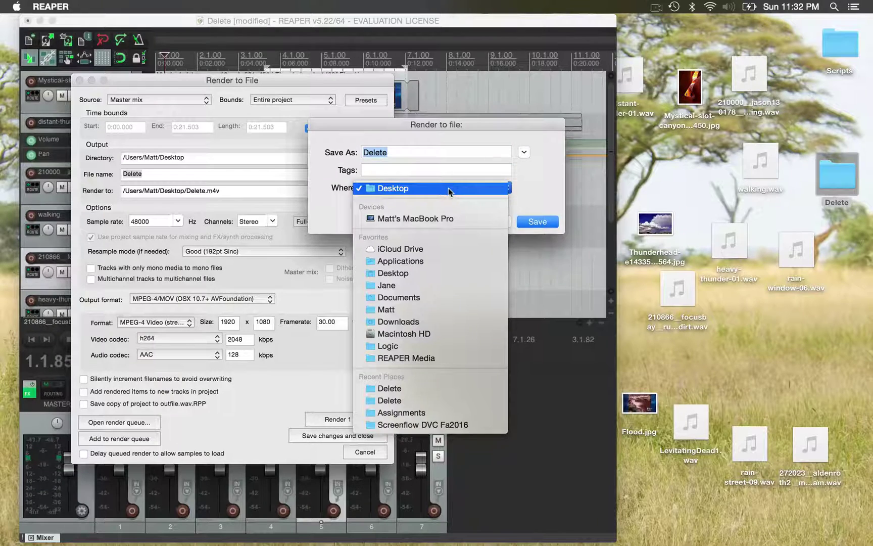
left_click(404, 390)
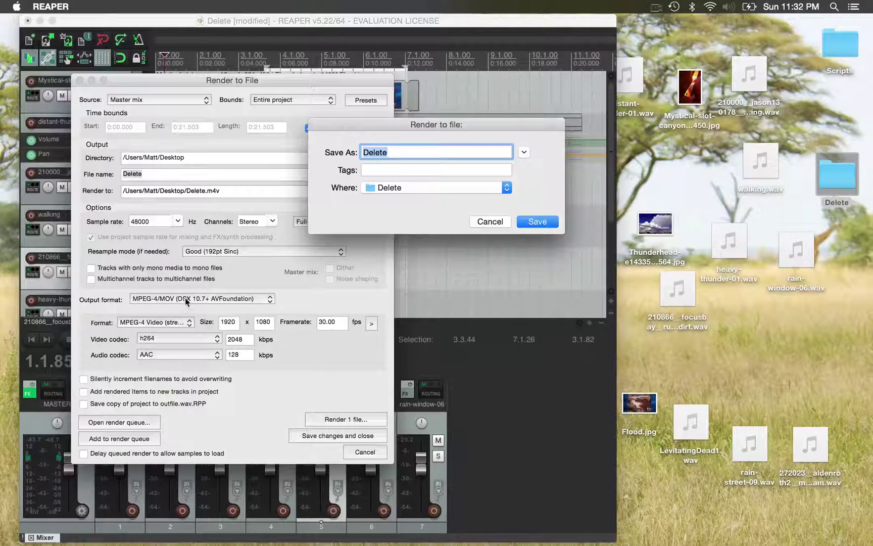
left_click(485, 221)
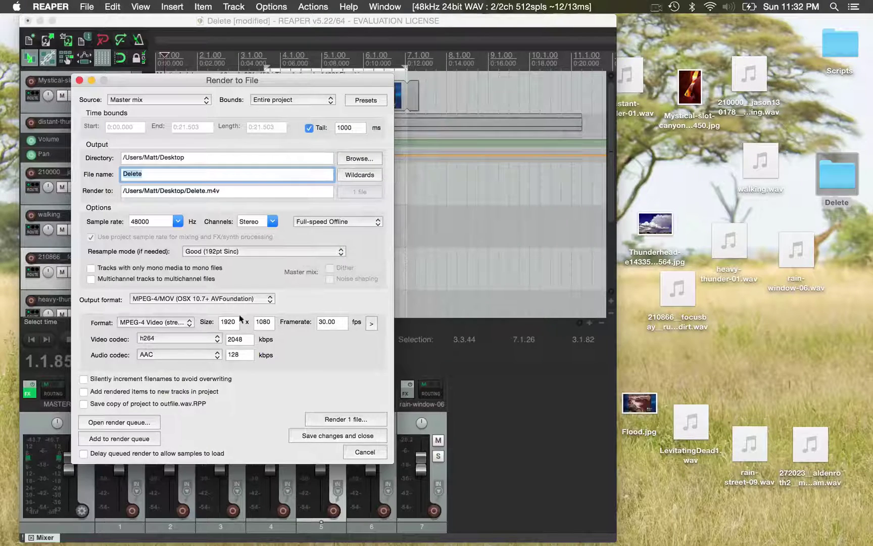
- Keep MPEG-4/MOV as the output format and start the render
left_click(270, 298)
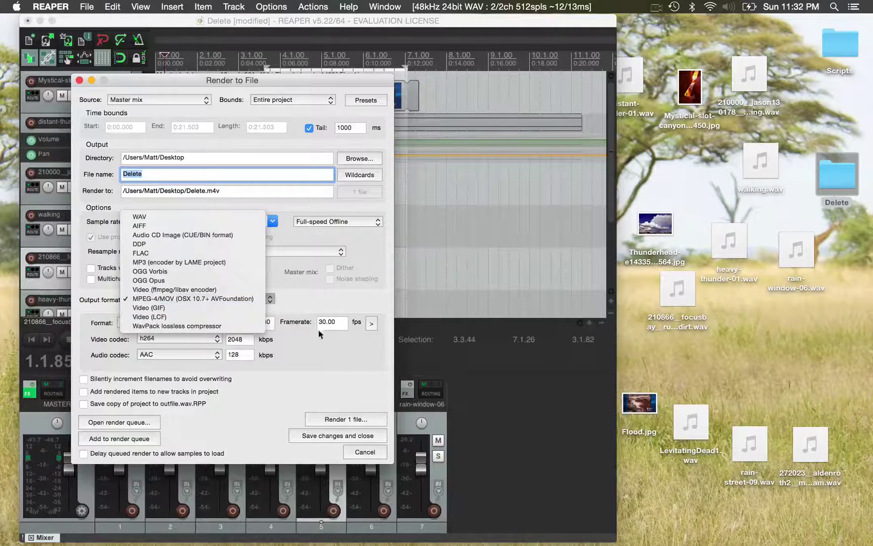
left_click(332, 304)
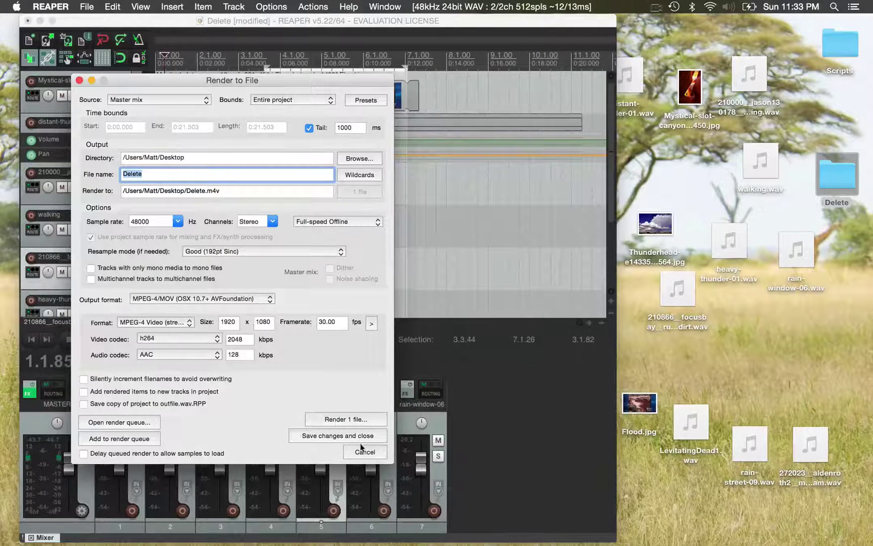
left_click(351, 422)
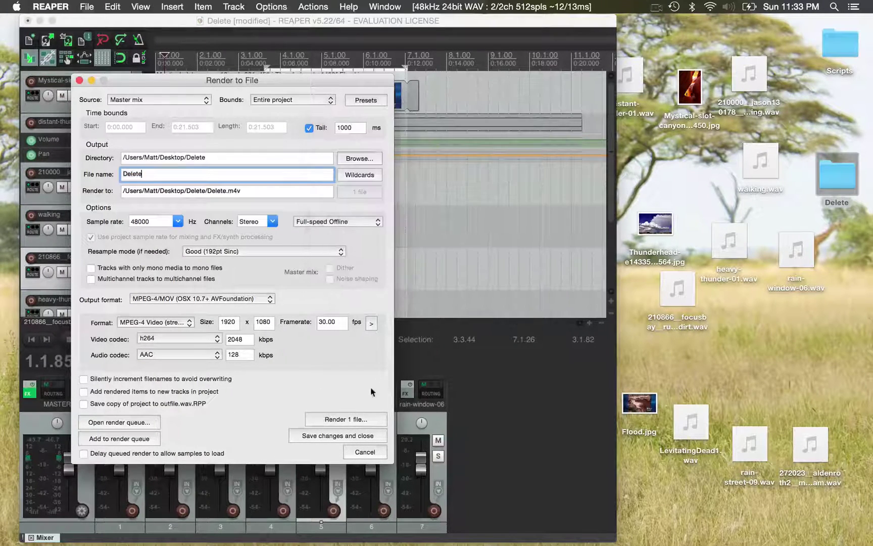
- Confirm rendering Delete.m4v, then open the Delete folder on the desktop
left_click(357, 419)
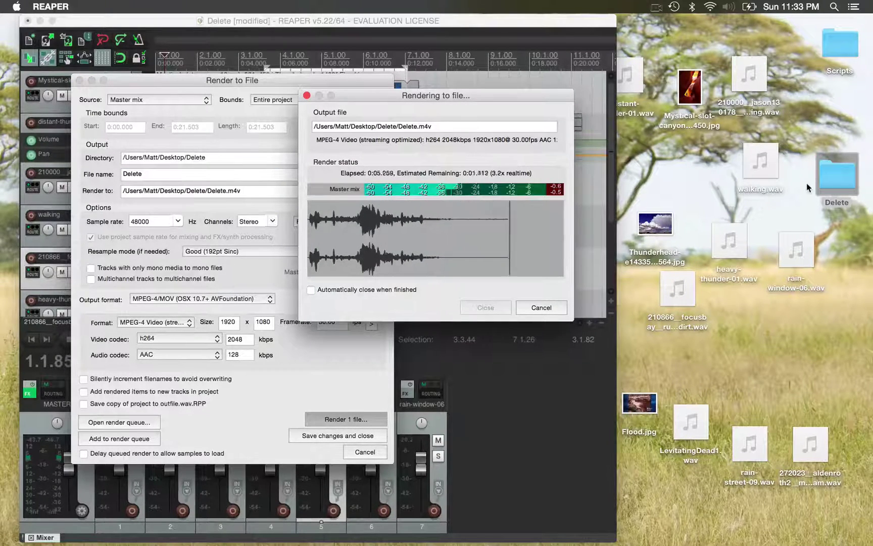
double_click(838, 185)
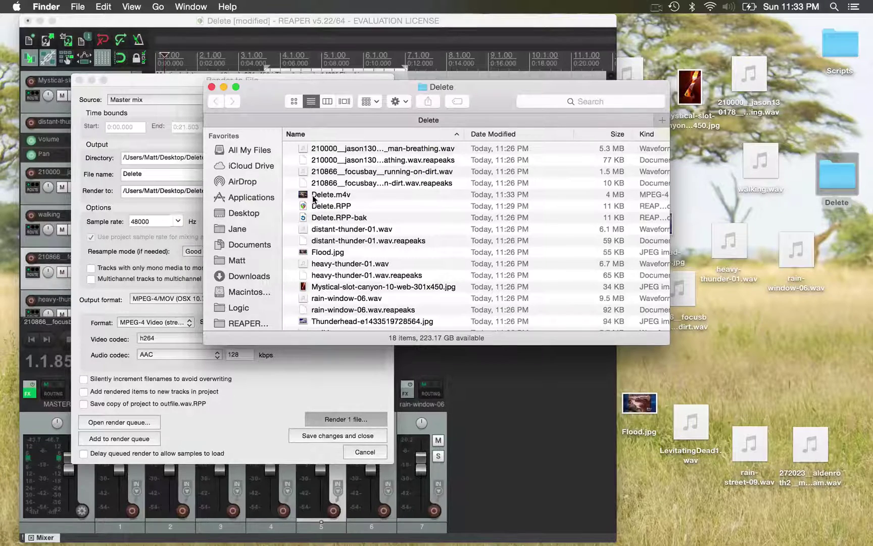
- Quick Look the rendered Delete.m4v video, then dismiss the preview
left_click(313, 196)
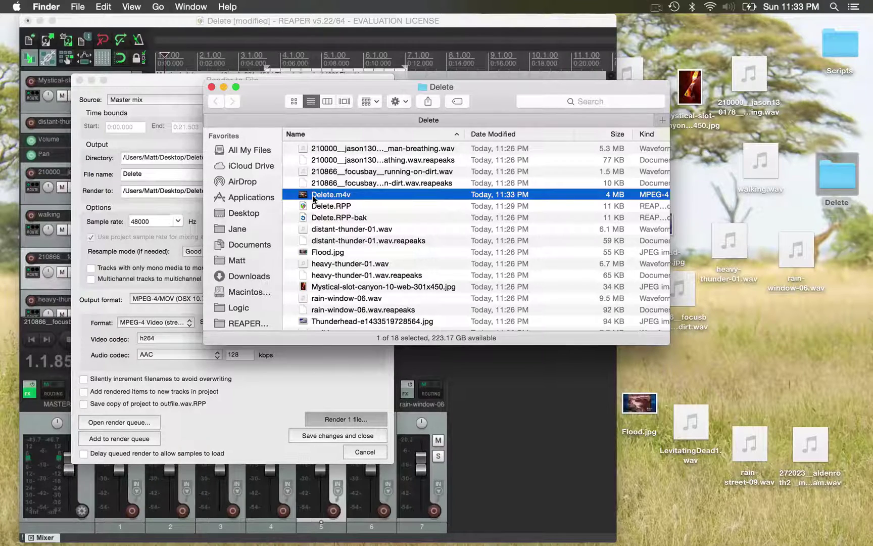
key("space")
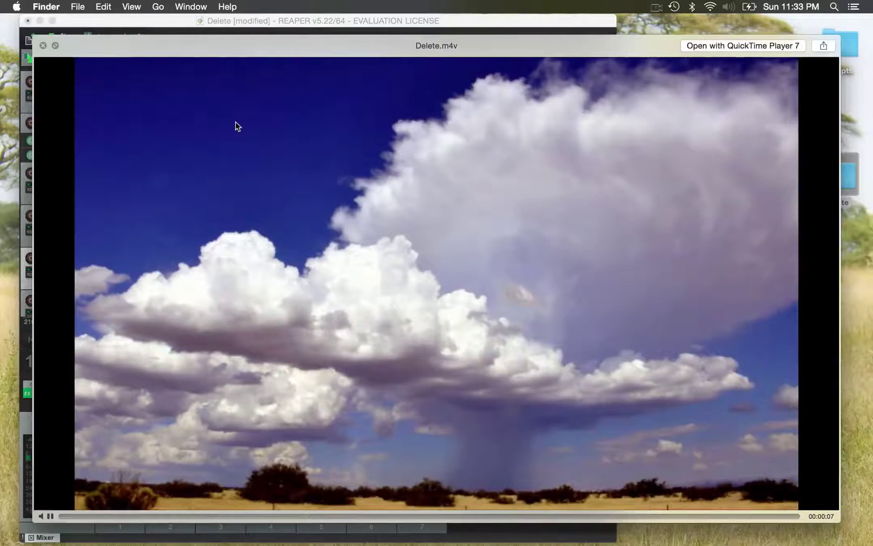
key("space")
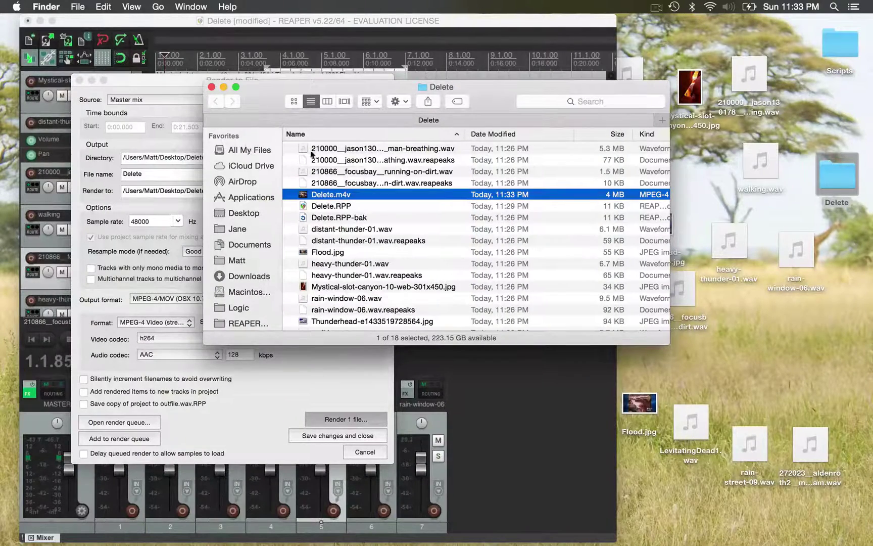
- Close the Delete folder, the render status window and the Render to File dialog
left_click(211, 87)
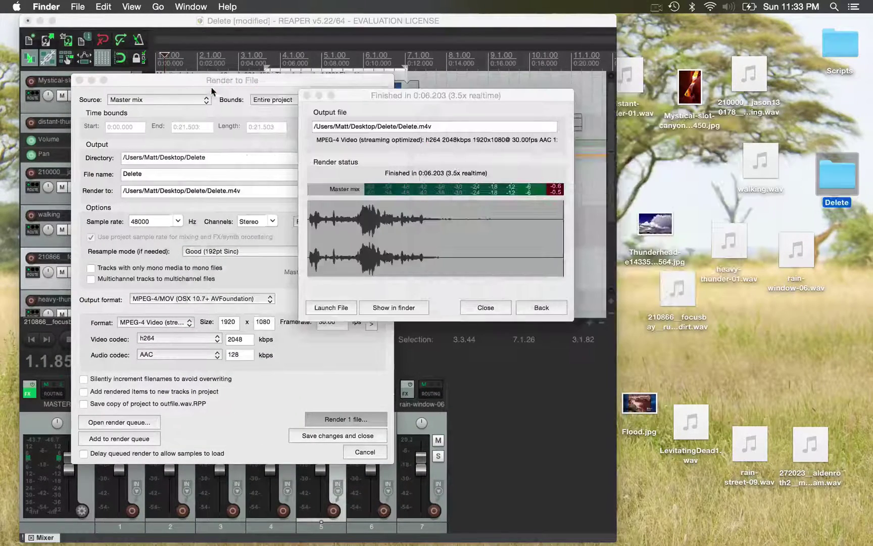
left_click(307, 96)
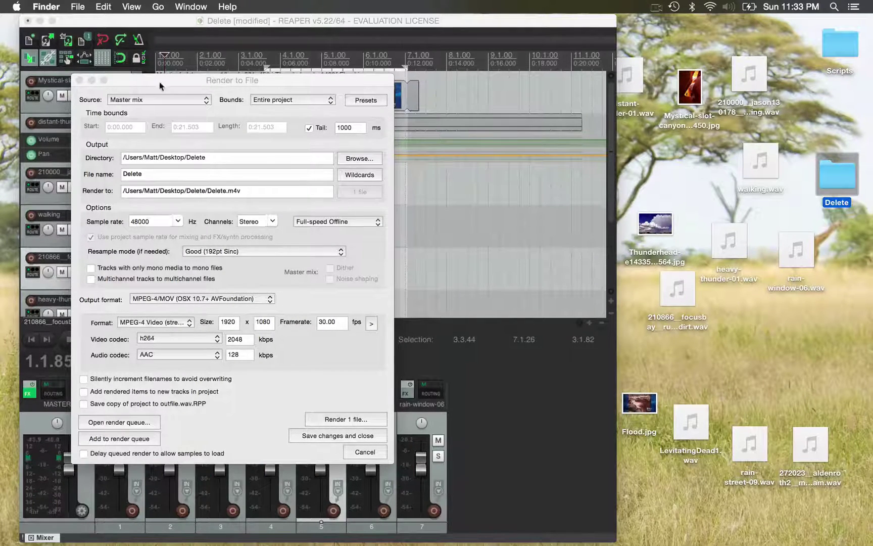
left_click(79, 80)
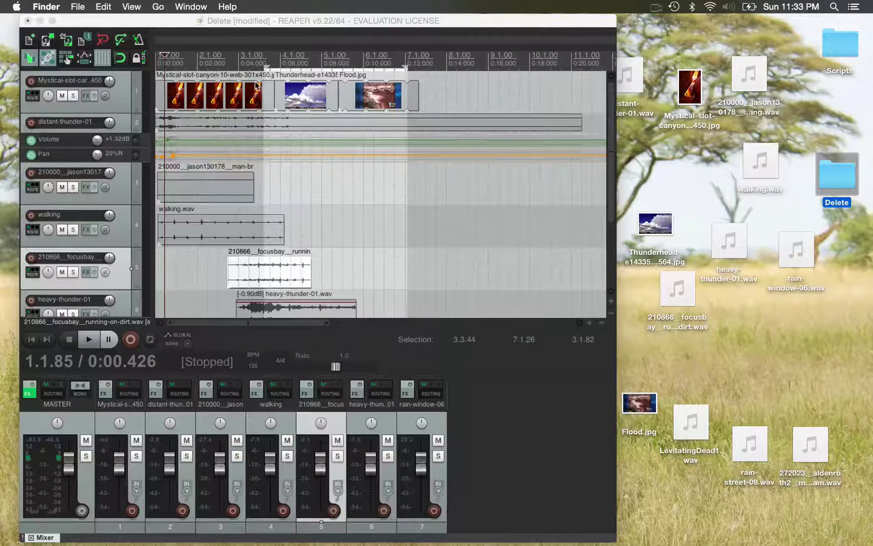